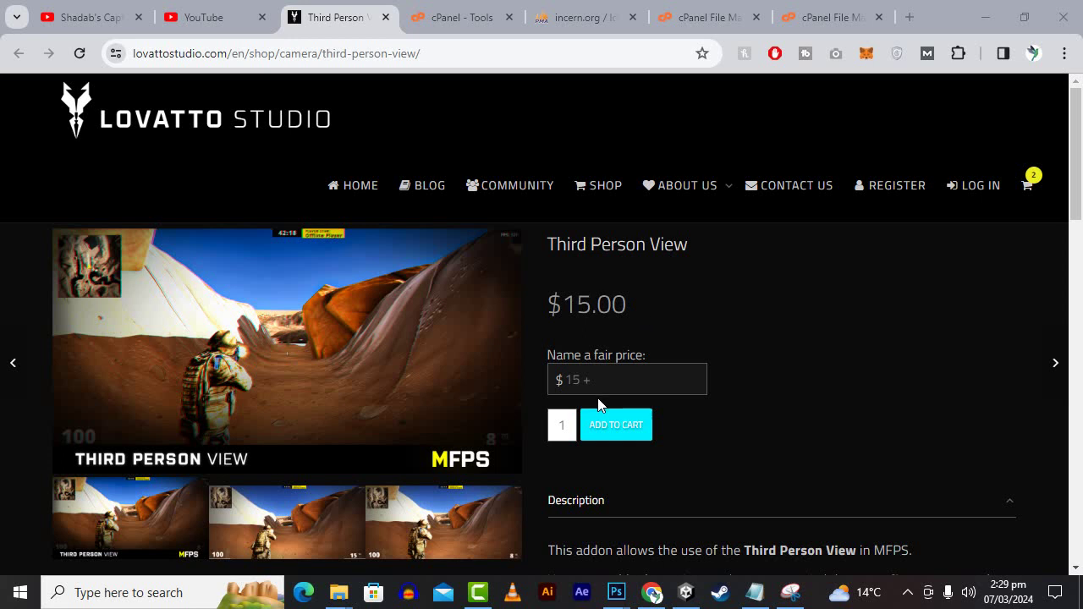
# - Look over the Third Person View addon's product page
pyautogui.click(575, 375)
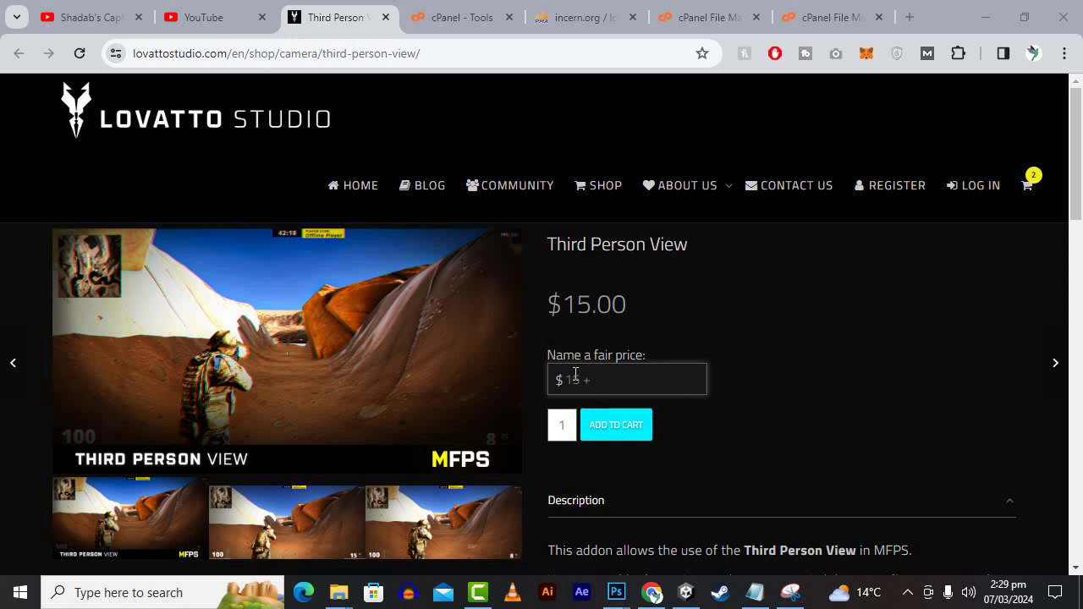
pyautogui.moveTo(551, 254); pyautogui.dragTo(686, 256)
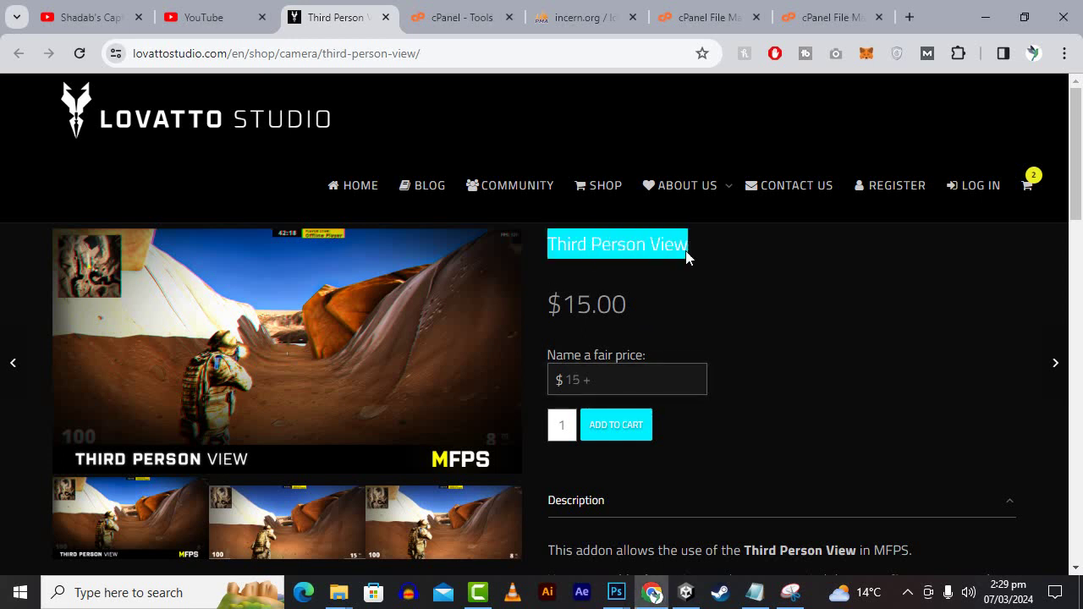
pyautogui.click(717, 284)
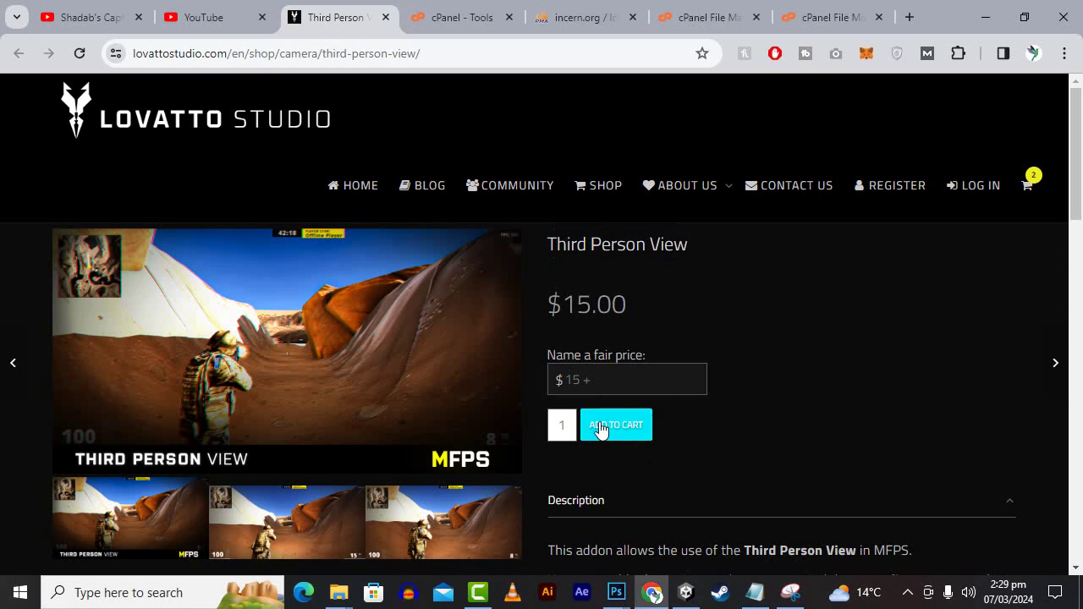
pyautogui.scroll(-4, 594, 409)
pyautogui.scroll(-4, 594, 409)
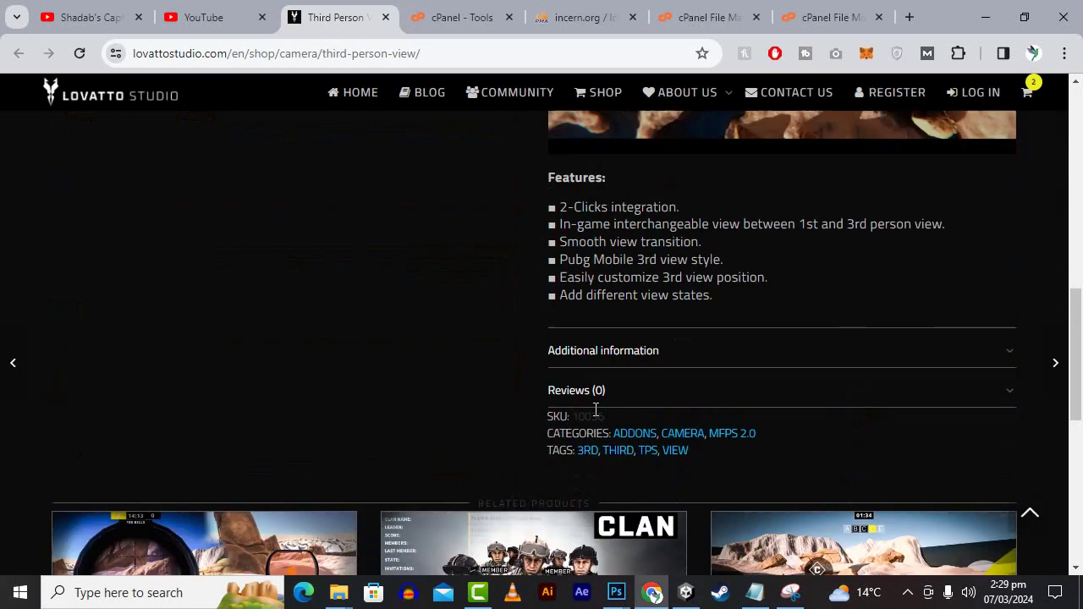
pyautogui.scroll(1, 488, 496)
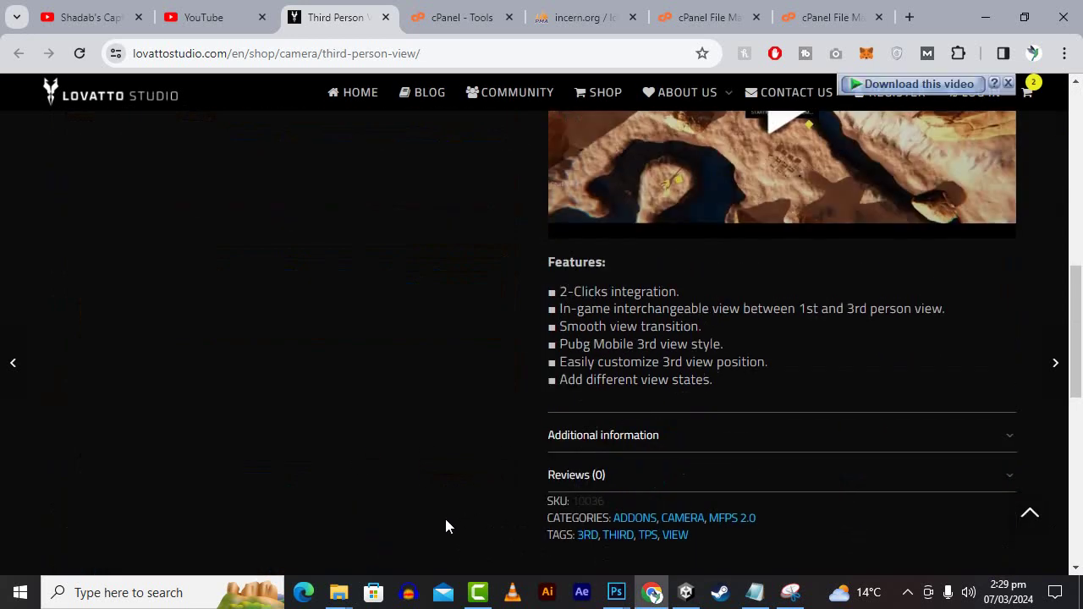
pyautogui.scroll(3, 446, 520)
pyautogui.scroll(4, 446, 520)
pyautogui.scroll(2, 446, 520)
# - Drag 'Third Person View Addons v1.1.0.unitypackage' from the addons folder into Unity's Assets panel
pyautogui.moveTo(347, 595)
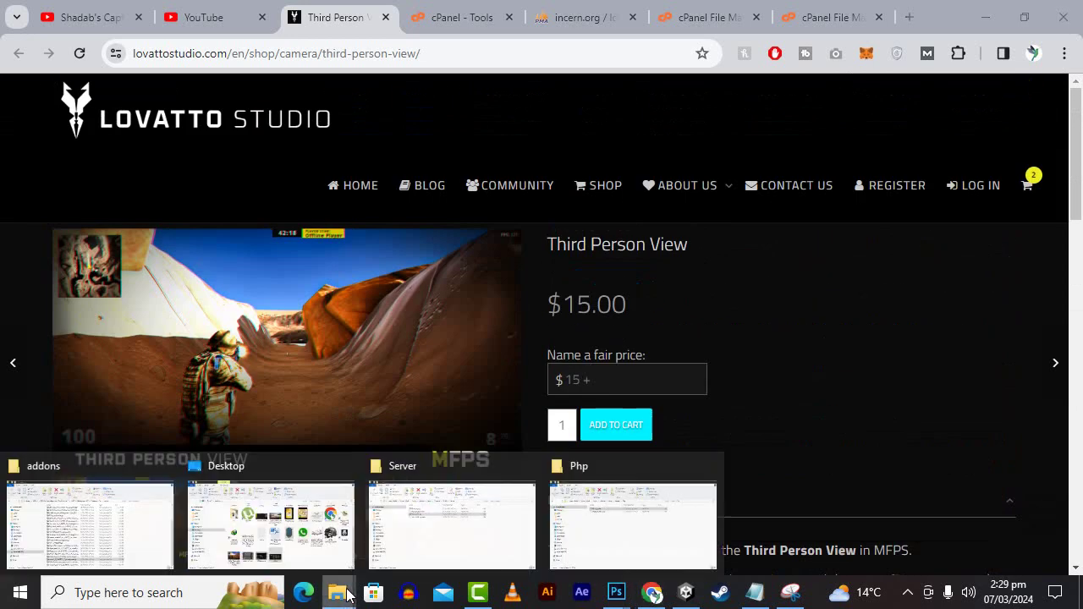
pyautogui.click(106, 512)
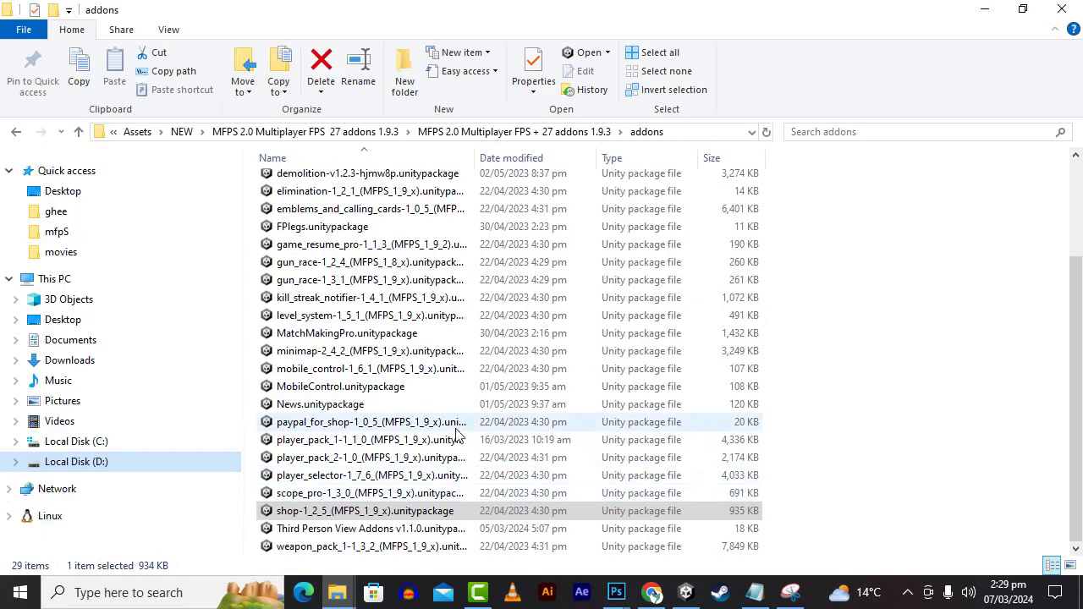
pyautogui.click(396, 531)
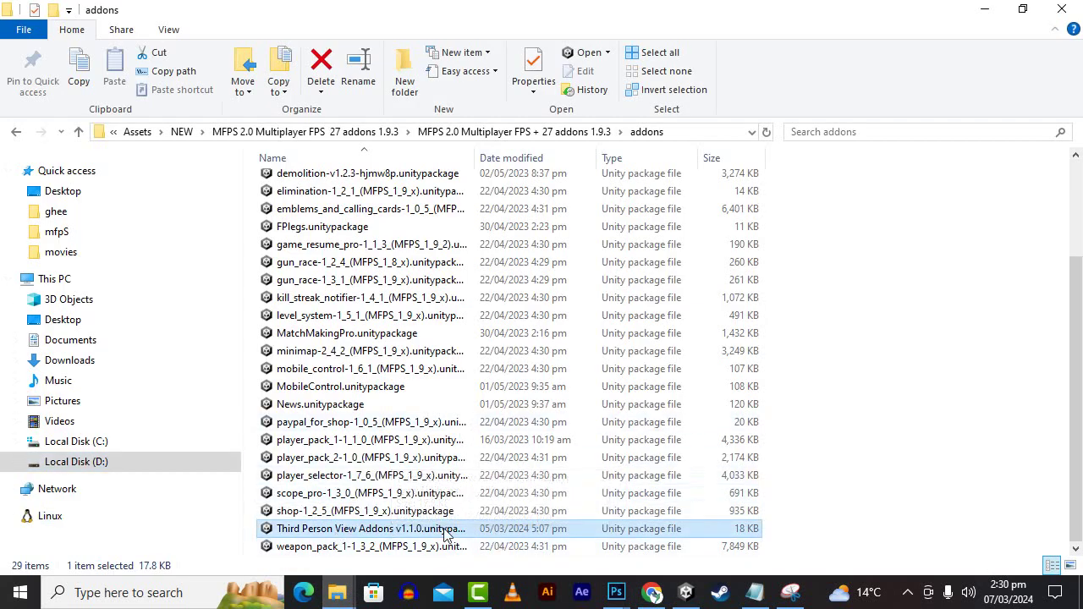
pyautogui.moveTo(446, 533); pyautogui.dragTo(525, 506)
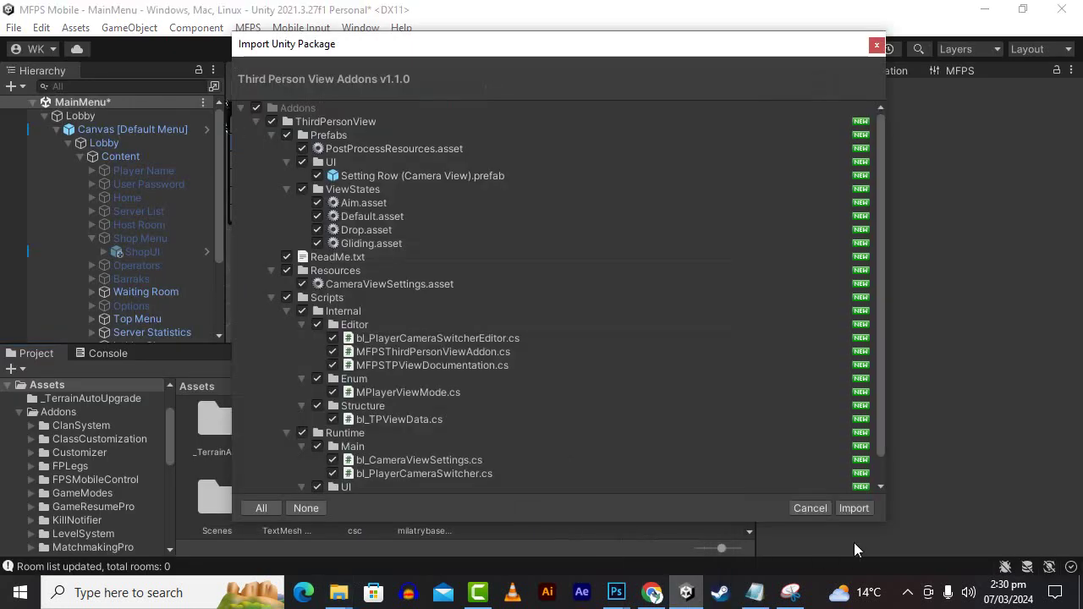
# - Import all package files, then open Assets > Addons > ThirdPersonView and select the addon asset
pyautogui.click(848, 506)
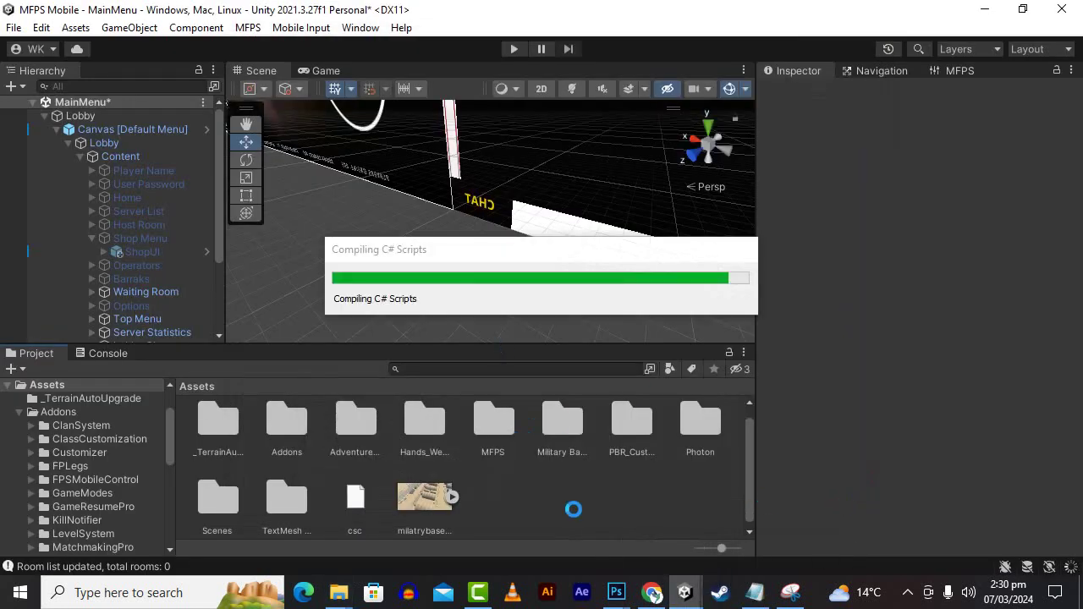
pyautogui.click(903, 584)
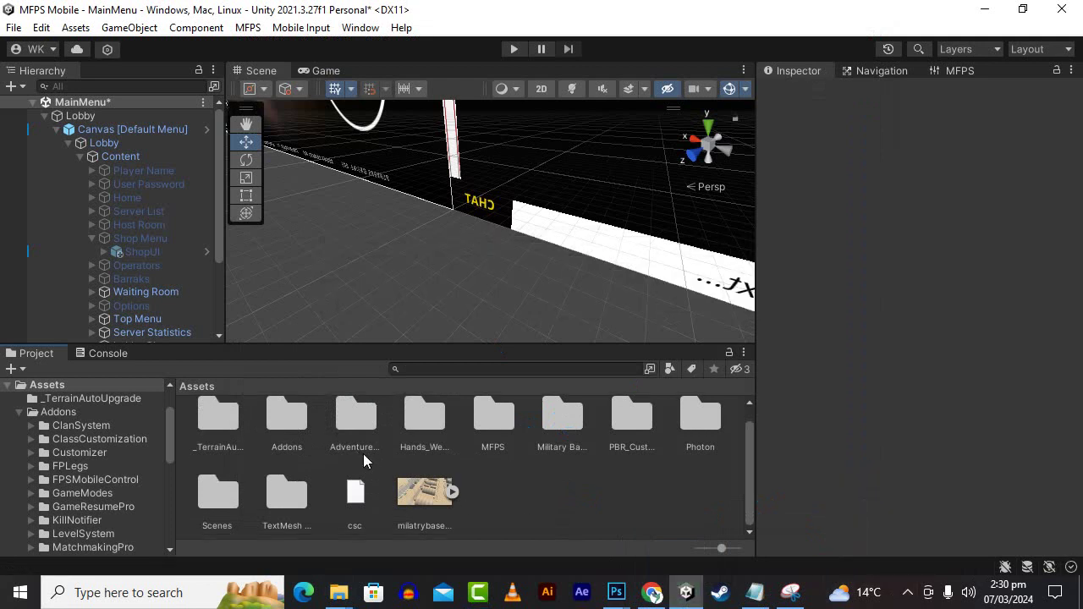
pyautogui.scroll(1, 428, 499)
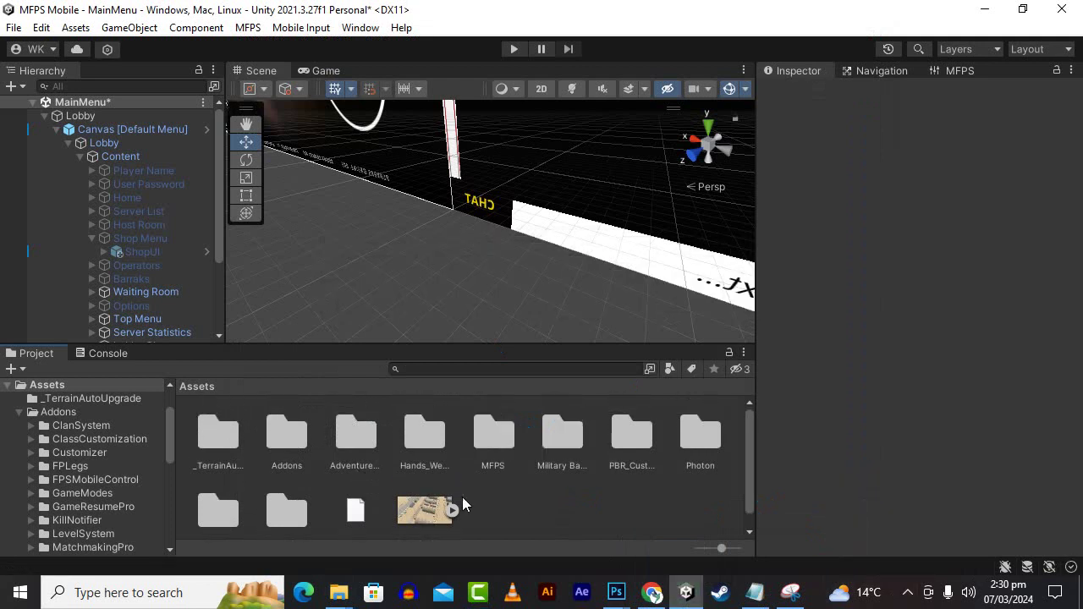
pyautogui.doubleClick(287, 427)
pyautogui.scroll(-3, 287, 430)
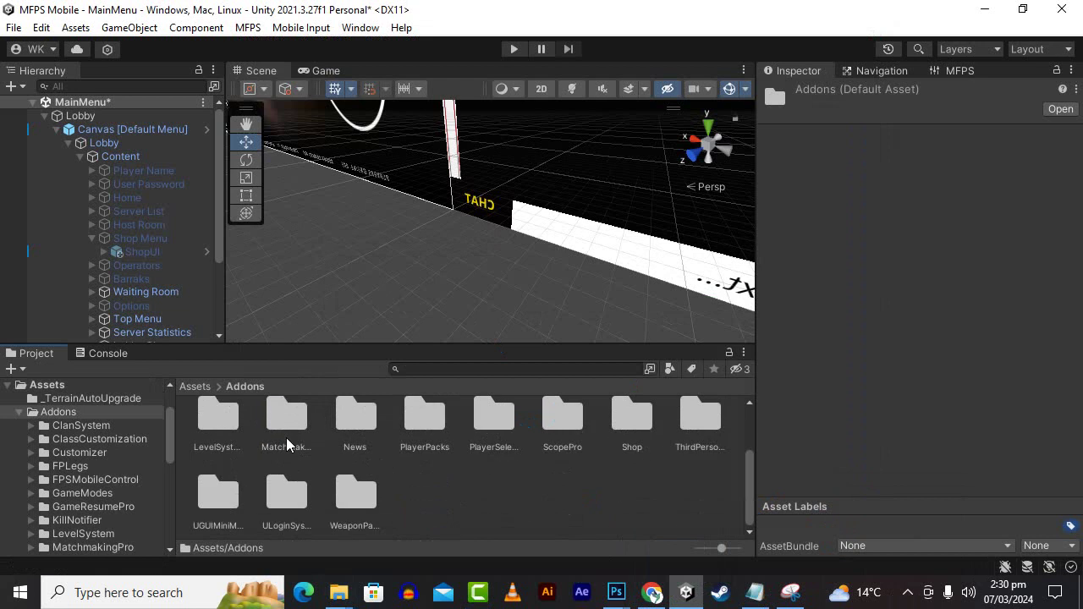
pyautogui.click(700, 438)
pyautogui.doubleClick(700, 457)
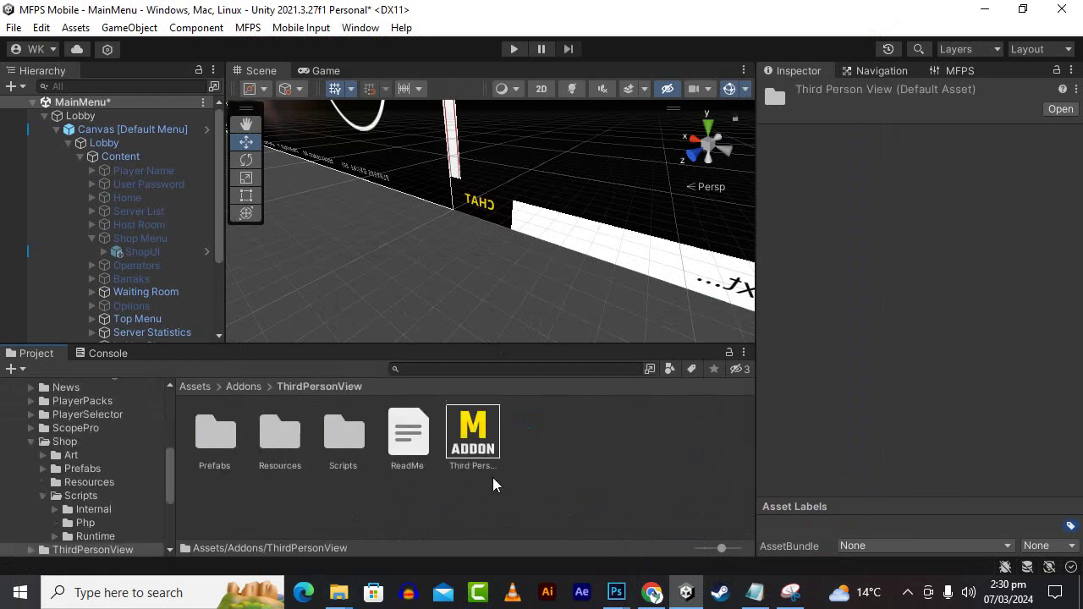
pyautogui.click(476, 432)
# - Open the addon's documentation, then run MFPS > Addons > Third Person > Enable
pyautogui.click(923, 188)
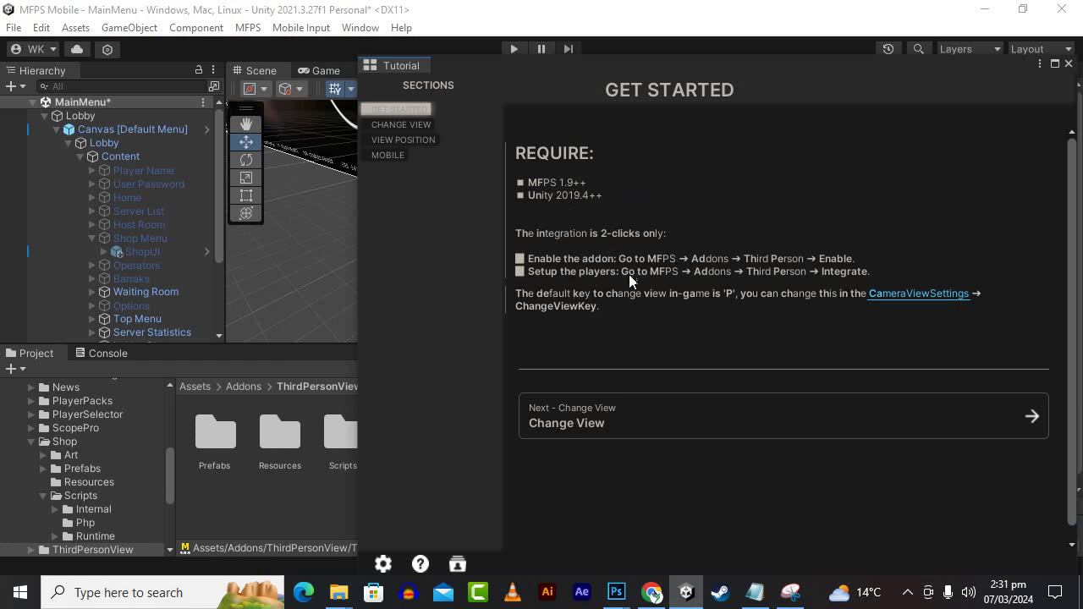
pyautogui.click(247, 28)
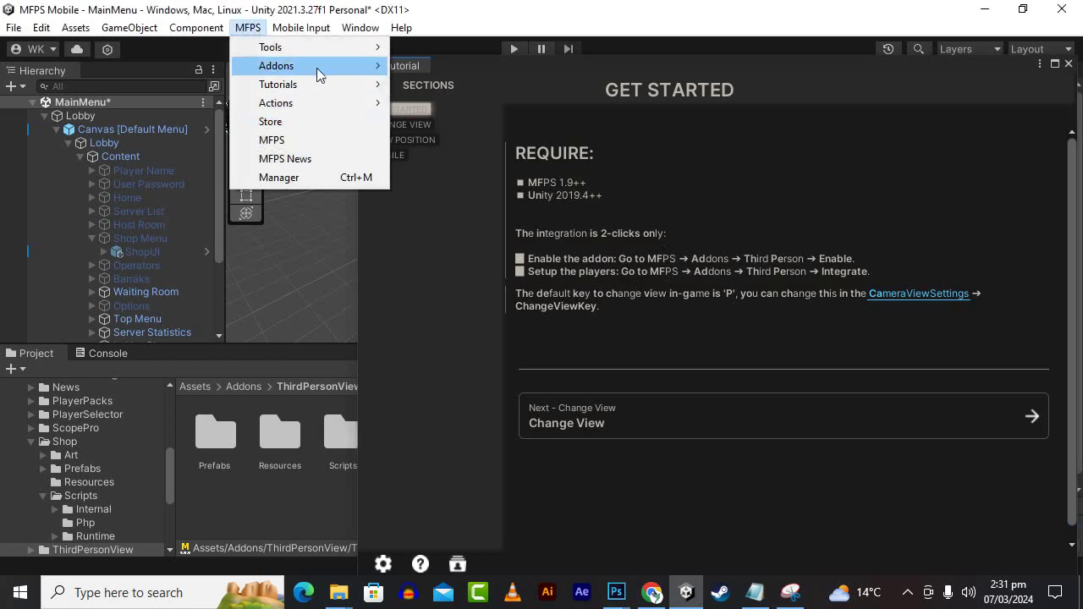
pyautogui.moveTo(317, 67)
pyautogui.moveTo(451, 406)
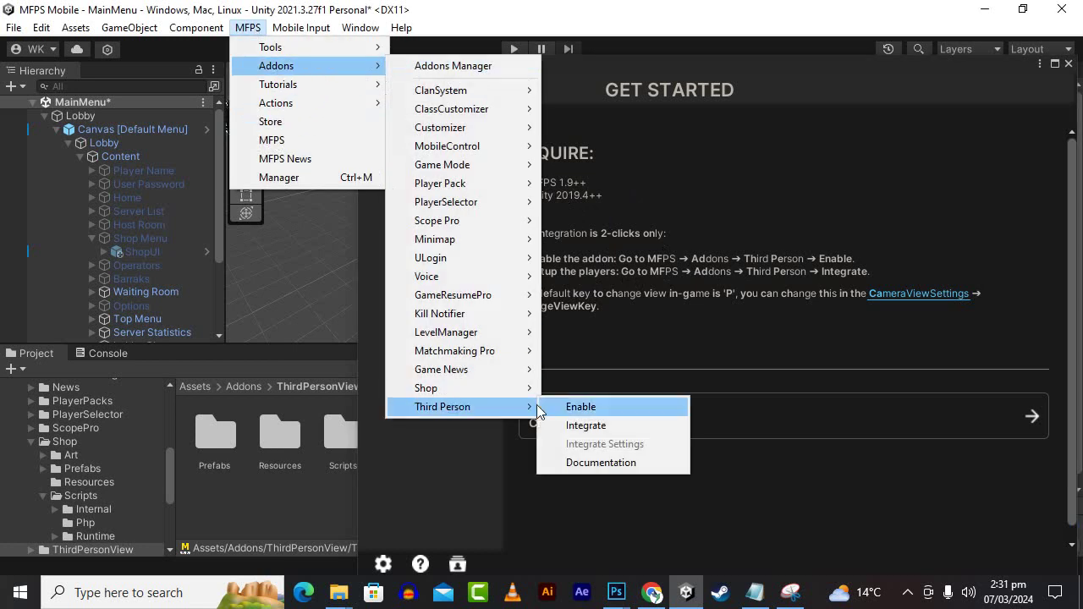
pyautogui.click(583, 404)
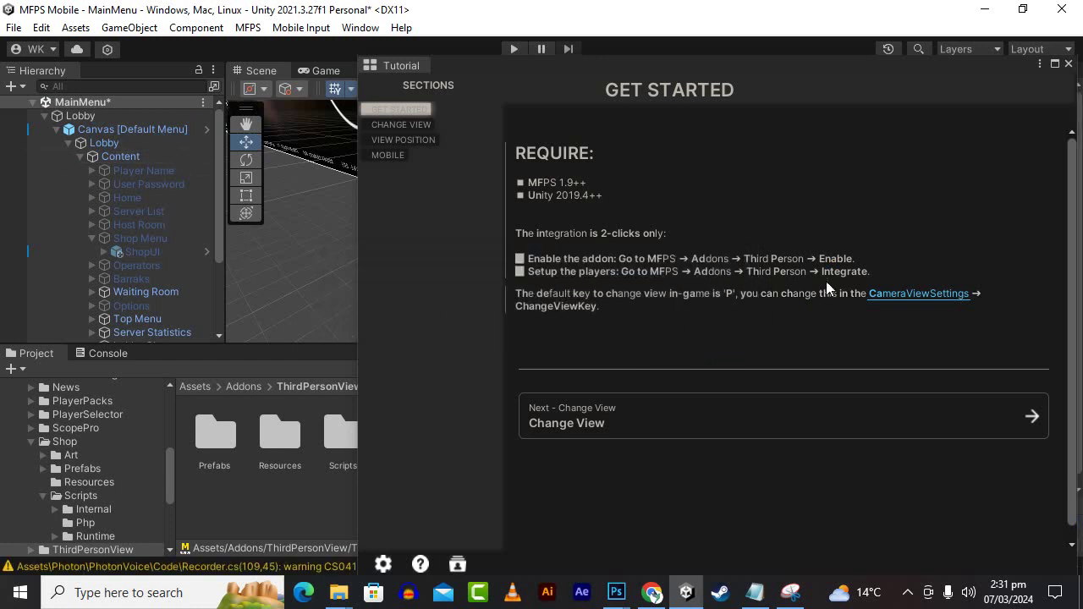
# - Run MFPS > Addons > Third Person > Integrate and confirm the integration message in the Console
pyautogui.click(239, 34)
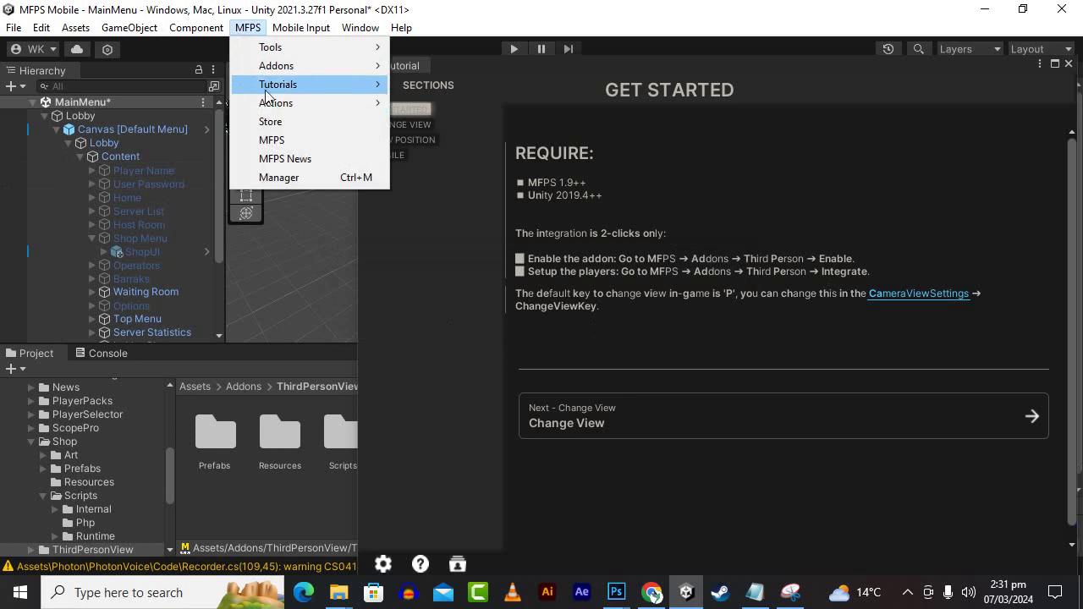
pyautogui.moveTo(279, 66)
pyautogui.moveTo(482, 408)
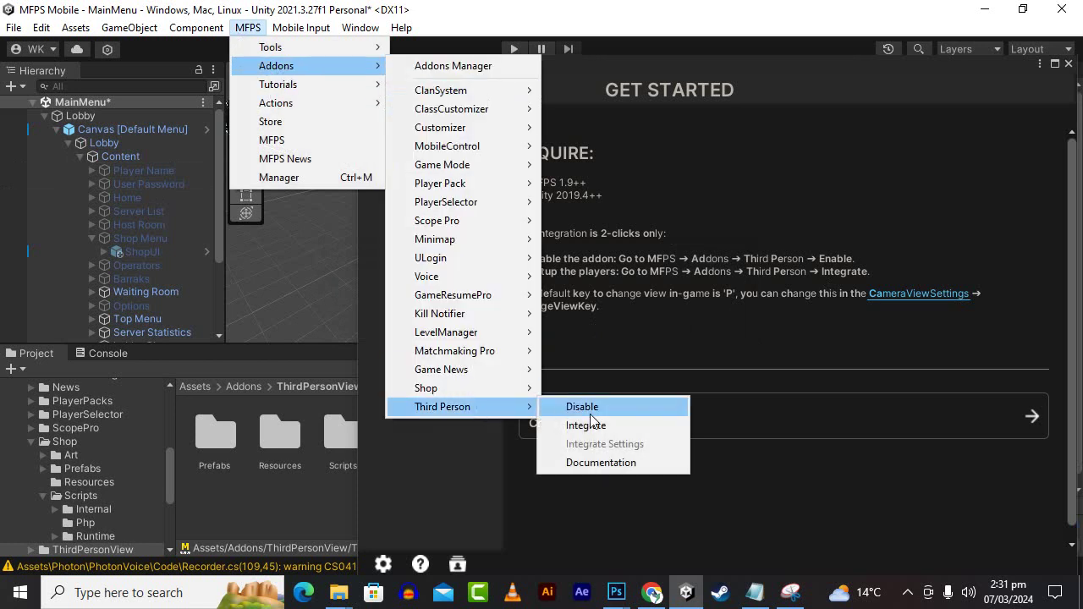
pyautogui.click(593, 426)
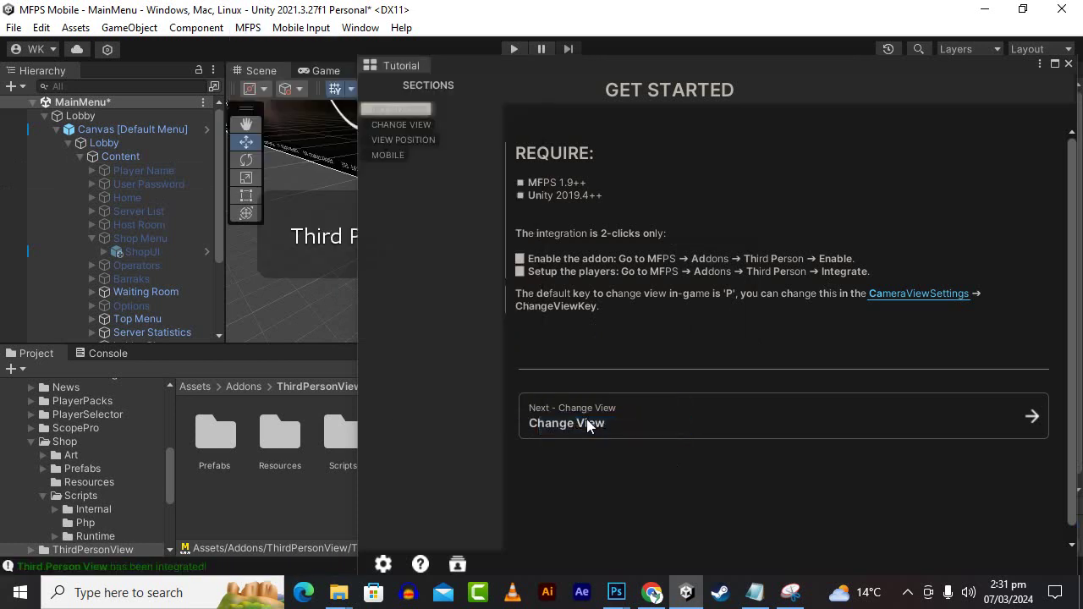
pyautogui.scroll(-3, 144, 245)
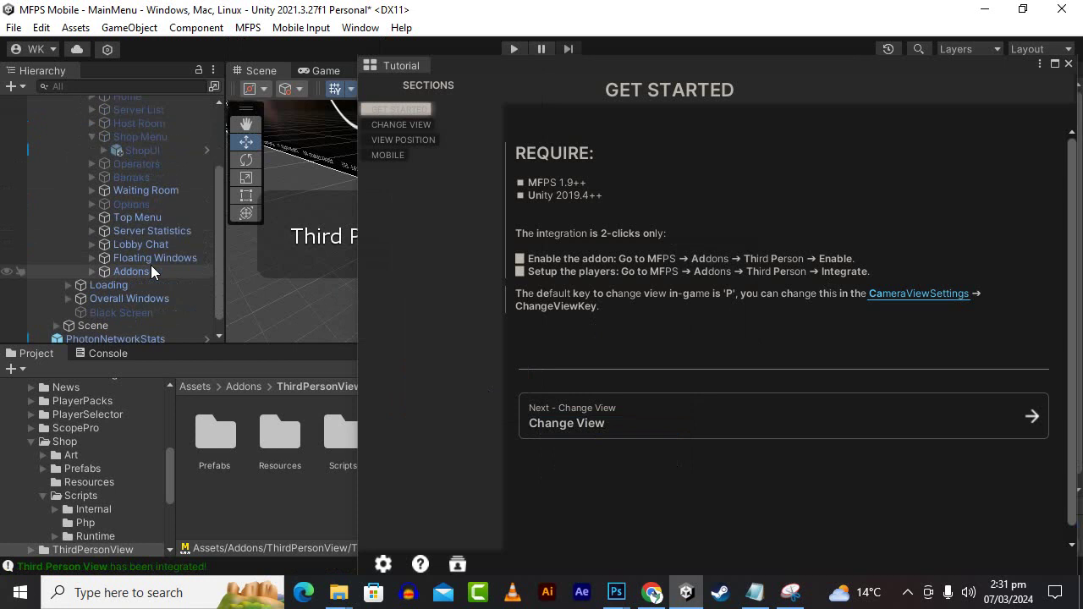
pyautogui.click(180, 569)
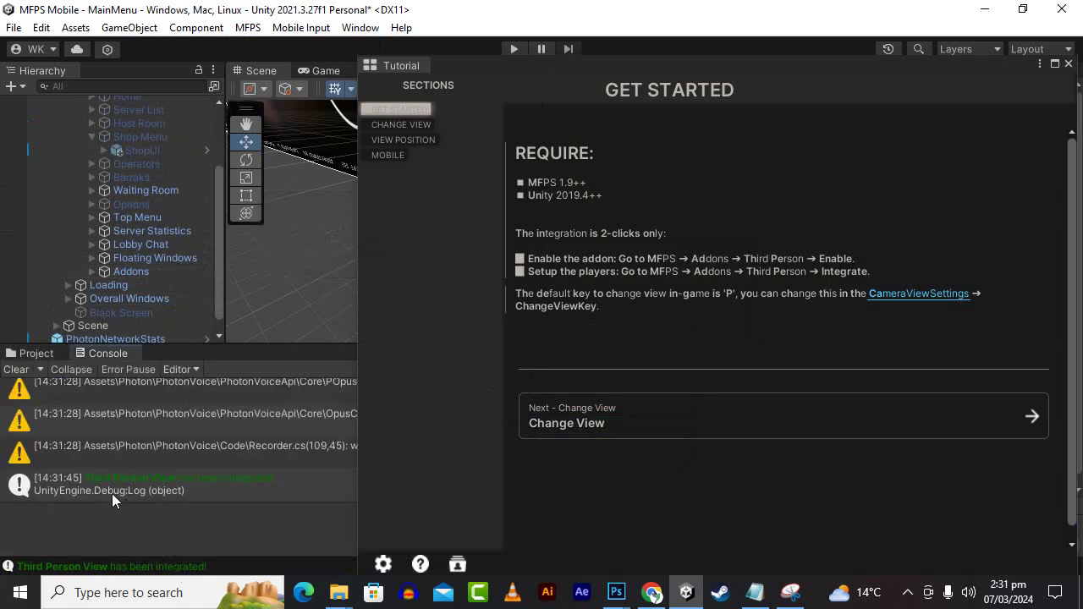
pyautogui.click(36, 353)
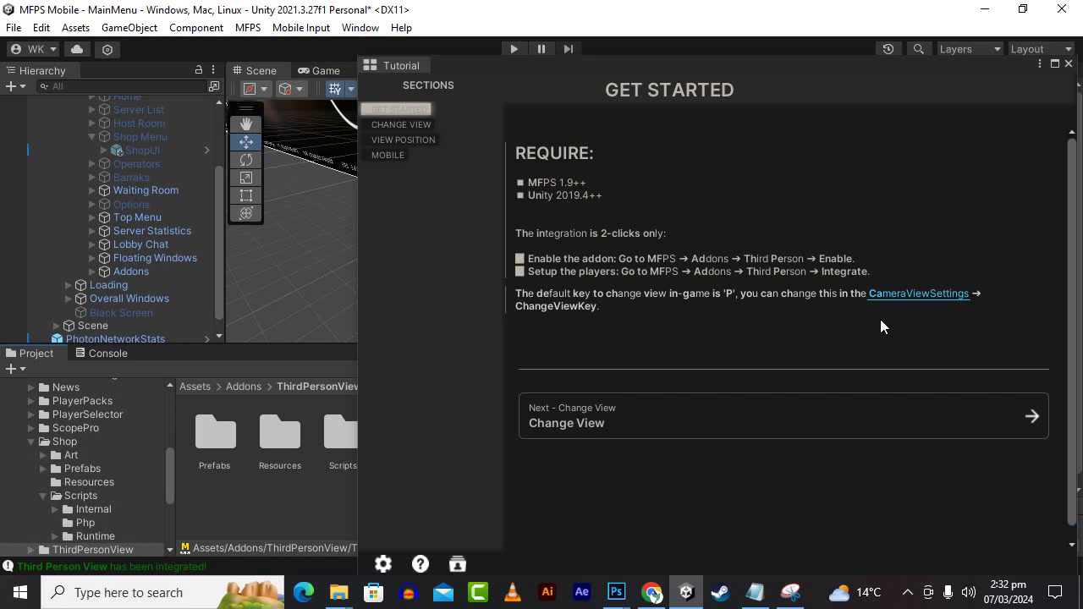
# - Jump to the CameraViewSettings asset and keep P as the view switch key
pyautogui.click(924, 293)
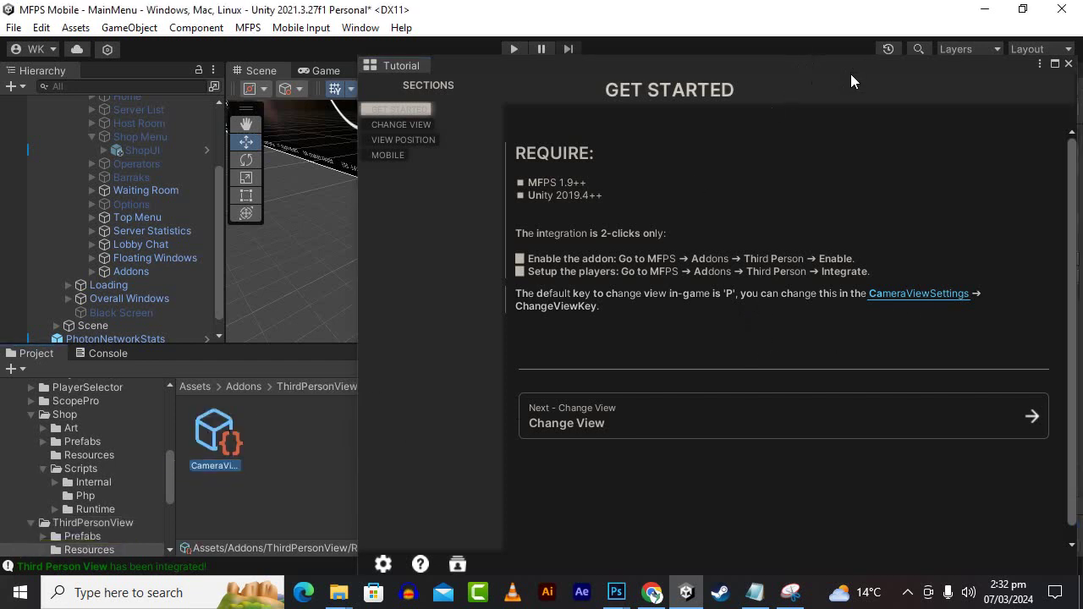
pyautogui.moveTo(850, 73); pyautogui.dragTo(298, 82)
pyautogui.click(977, 177)
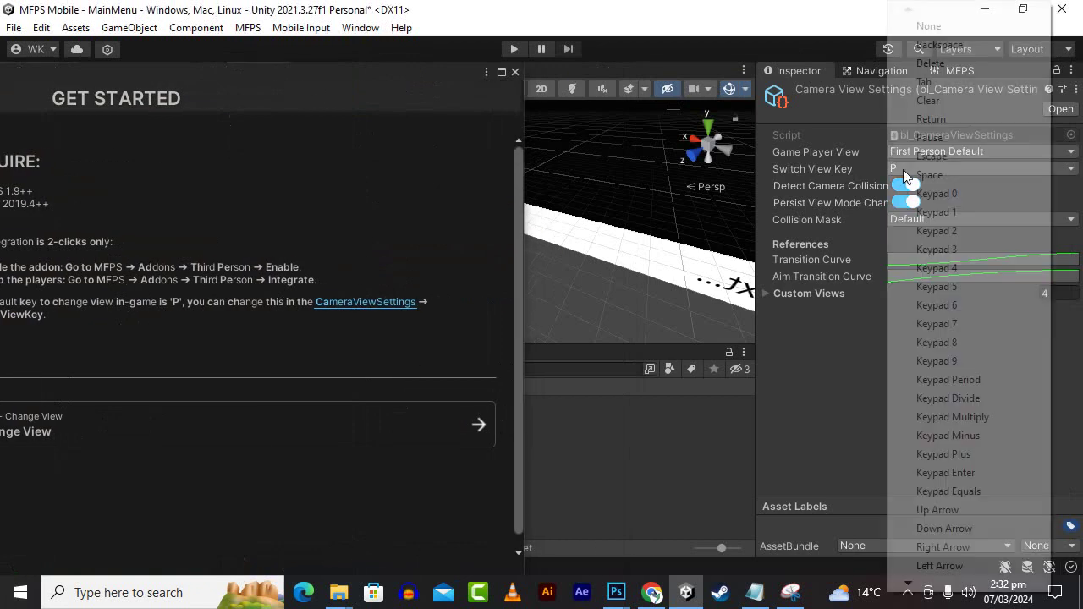
pyautogui.click(796, 7)
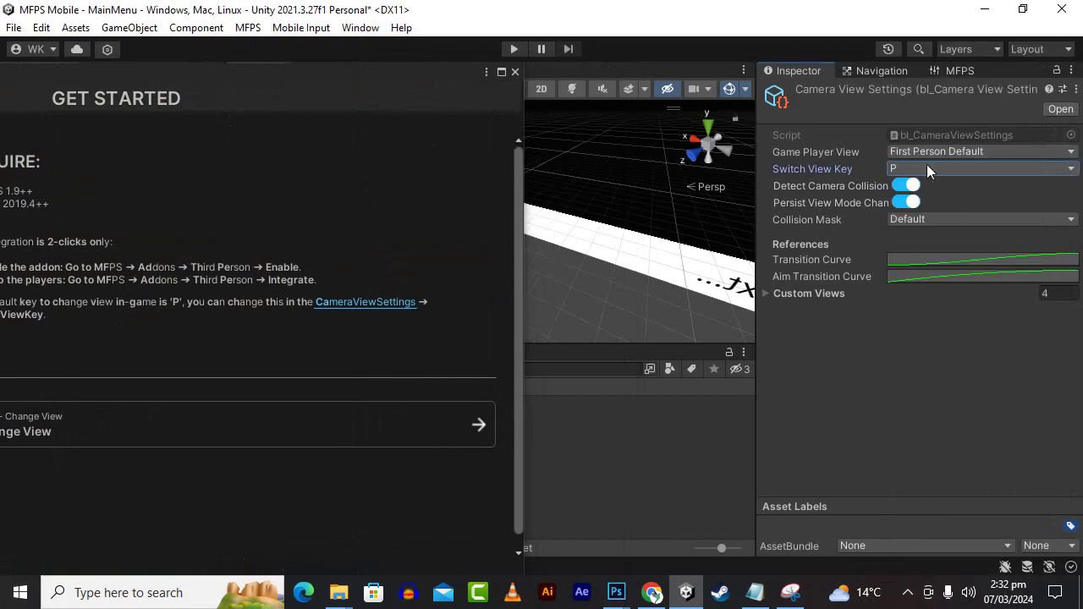
# - Leave the Game Player View mode unchanged, float the tutorial window, and show Change View
pyautogui.click(966, 150)
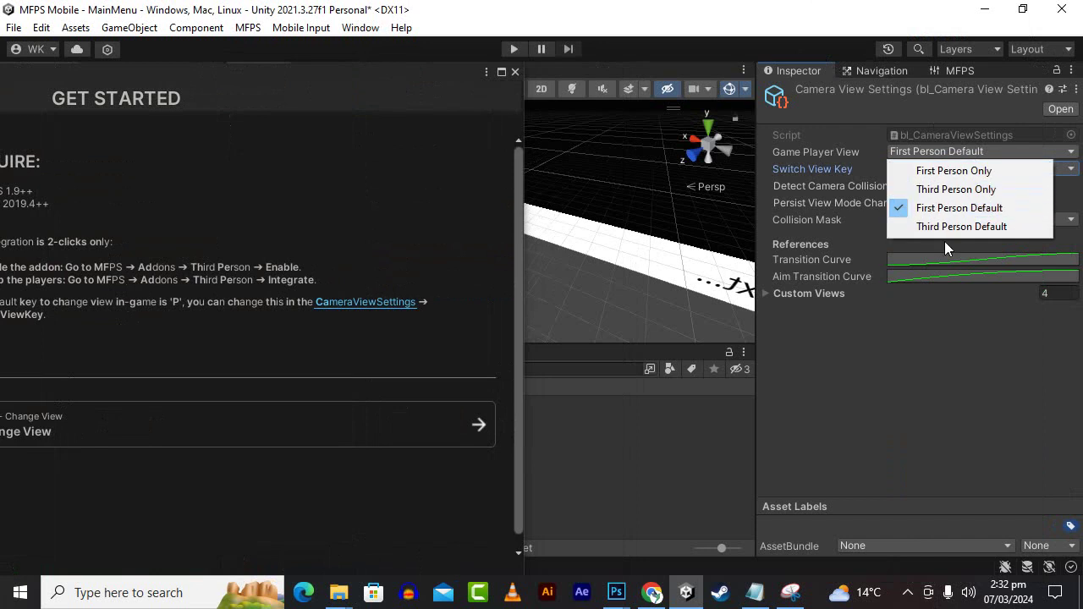
pyautogui.click(416, 91)
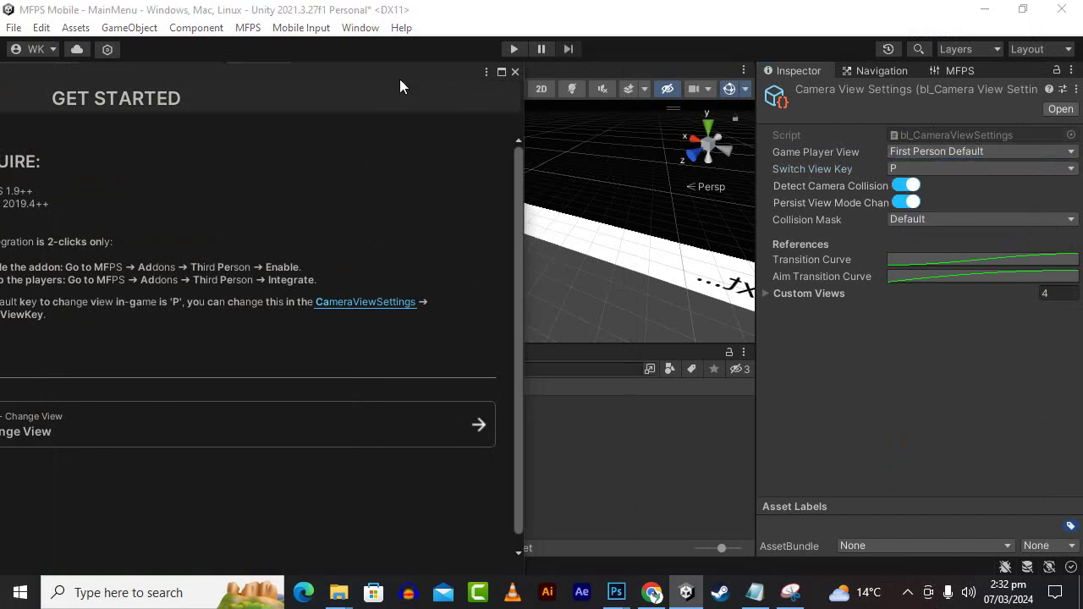
pyautogui.moveTo(400, 78); pyautogui.dragTo(895, 84)
pyautogui.click(626, 429)
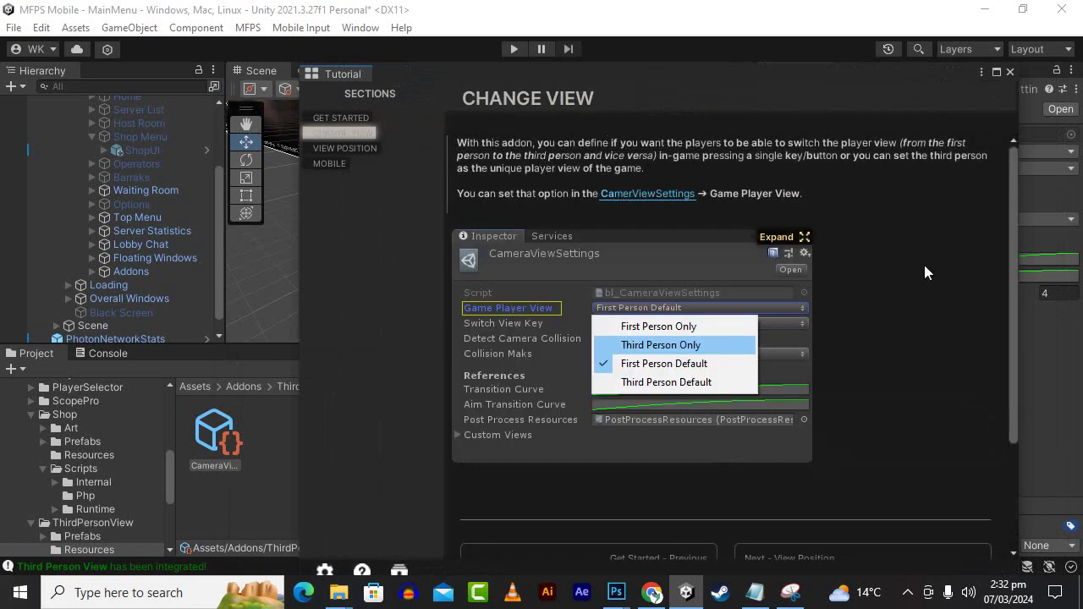
# - Scroll through the Change View section and continue to View Position
pyautogui.scroll(-1, 924, 265)
pyautogui.scroll(-2, 924, 270)
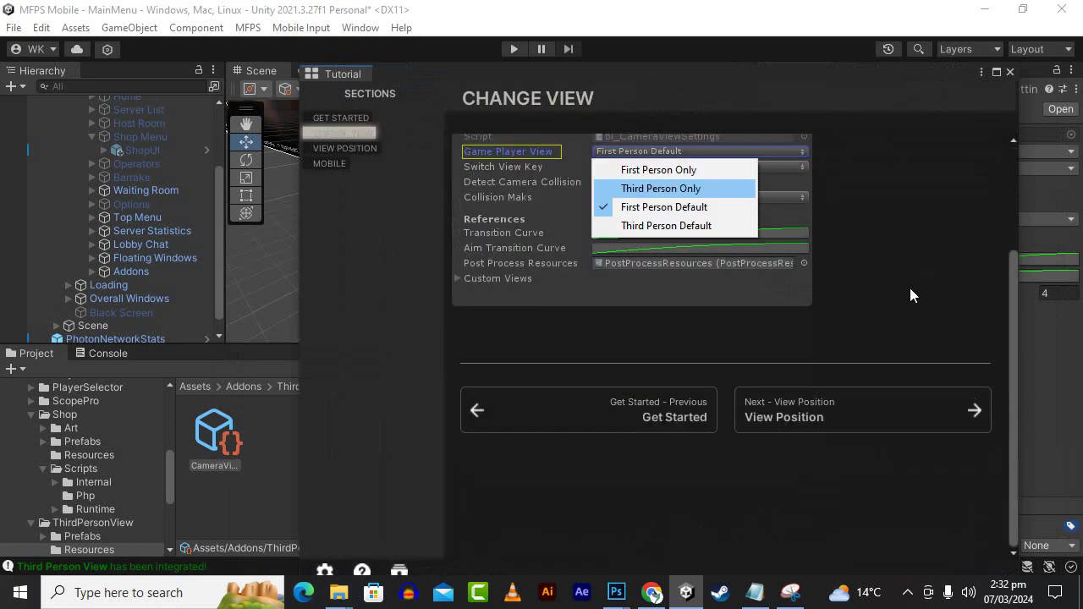
pyautogui.click(881, 413)
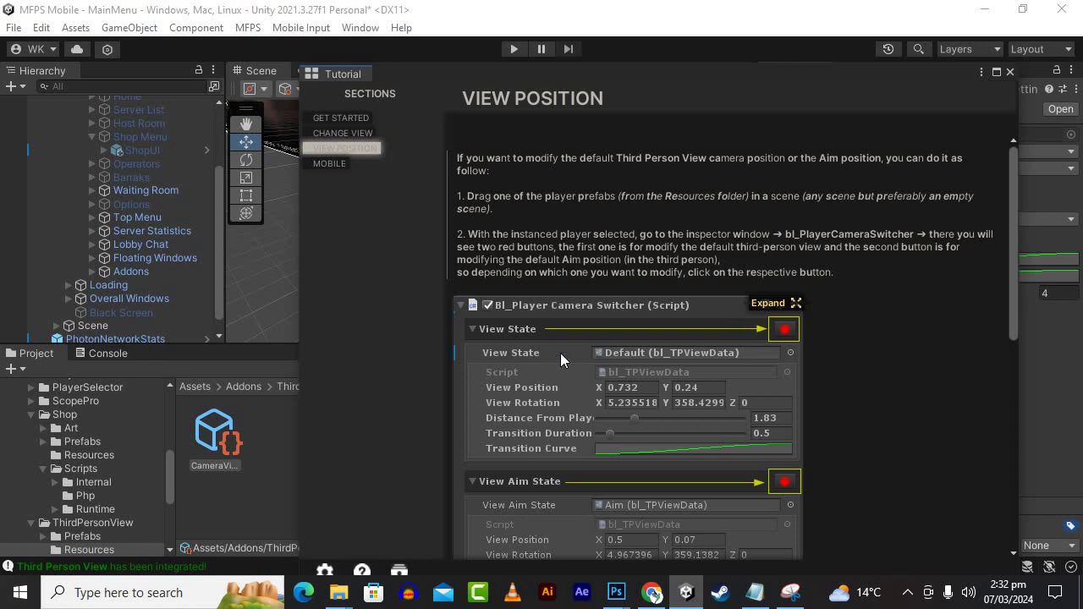
# - Read through the View Position section, then move on to the Mobile section
pyautogui.scroll(-2, 560, 352)
pyautogui.scroll(-3, 560, 353)
pyautogui.scroll(-2, 562, 349)
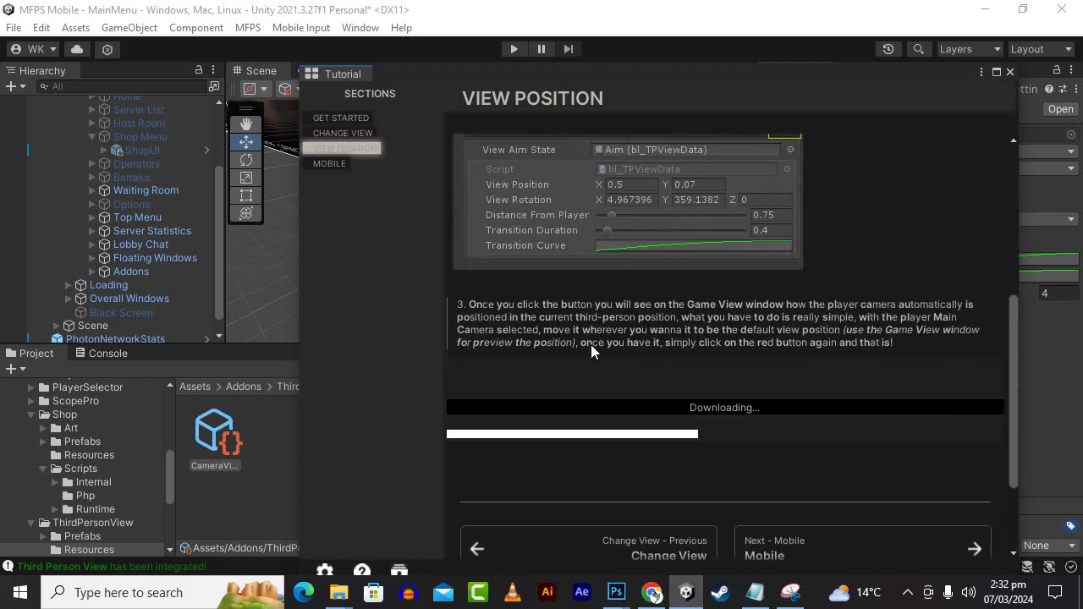
pyautogui.scroll(-2, 745, 382)
pyautogui.scroll(2, 733, 359)
pyautogui.scroll(1, 628, 317)
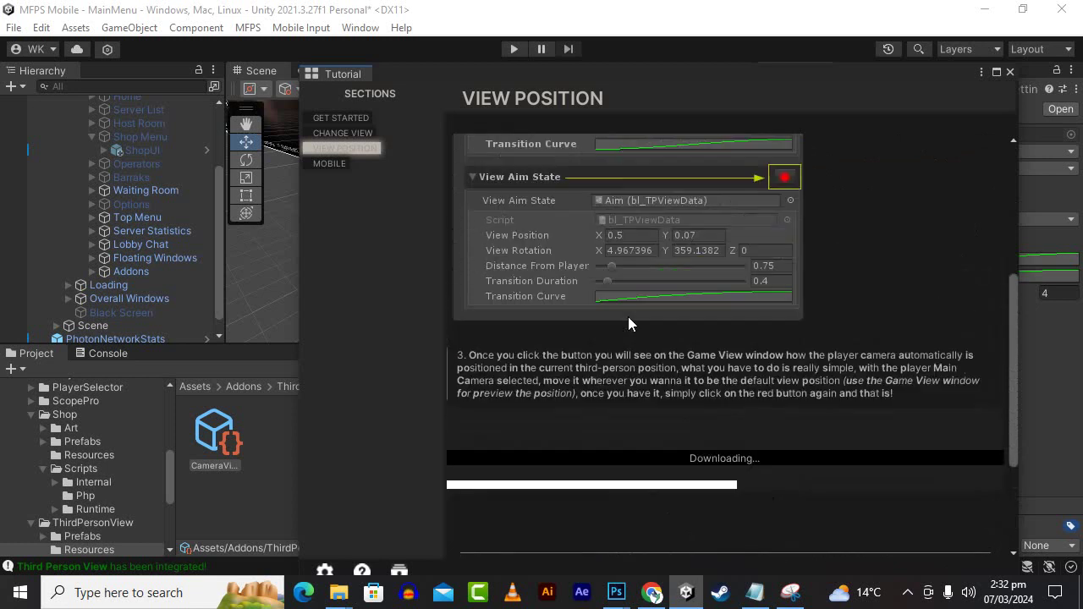
pyautogui.scroll(2, 690, 395)
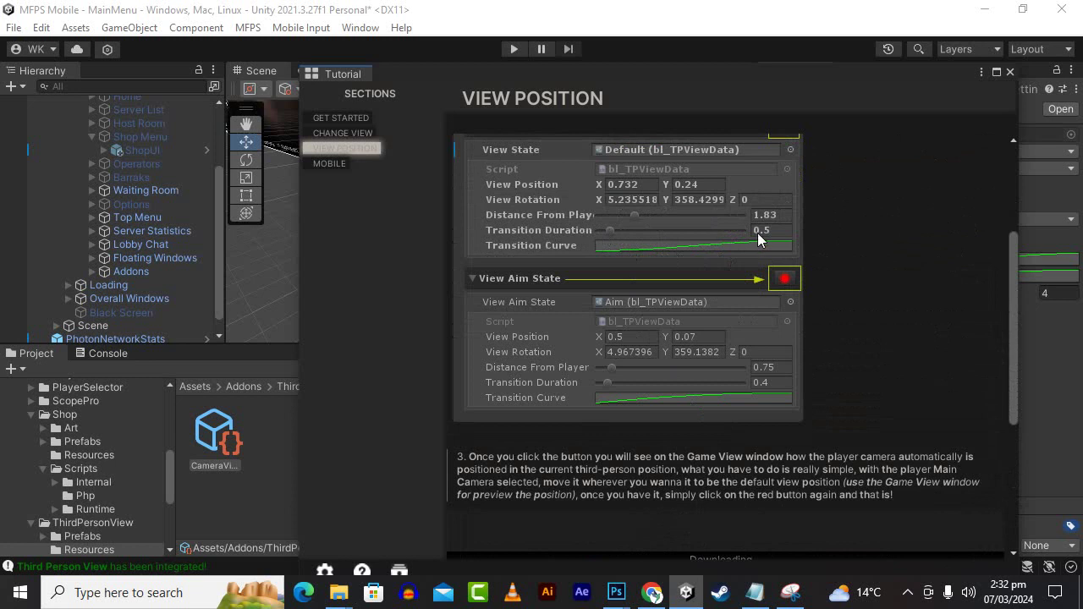
pyautogui.scroll(4, 758, 233)
pyautogui.scroll(-7, 758, 233)
pyautogui.scroll(-2, 759, 233)
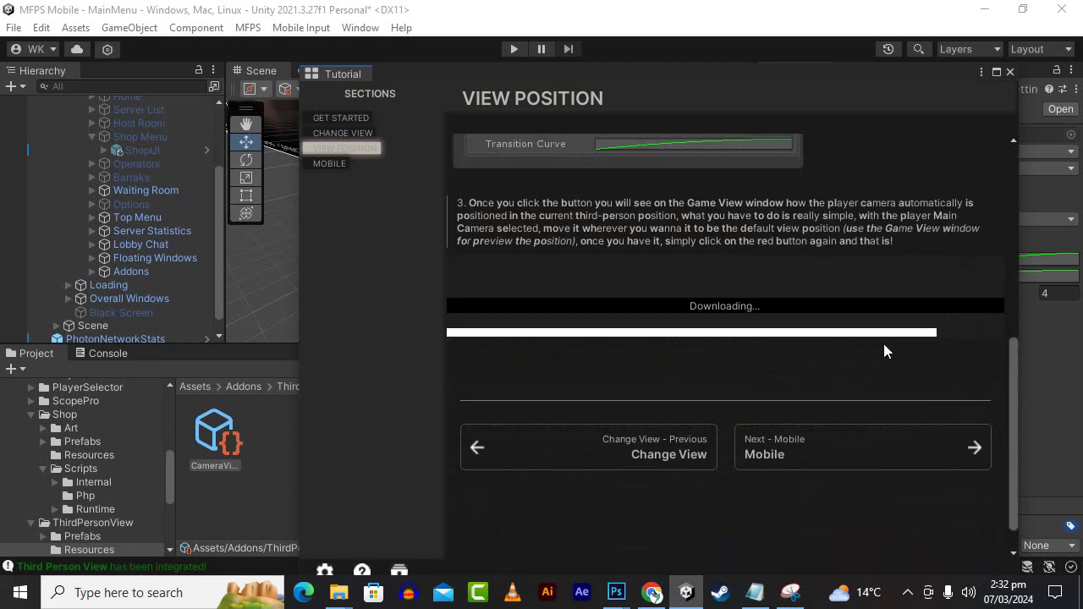
pyautogui.click(753, 457)
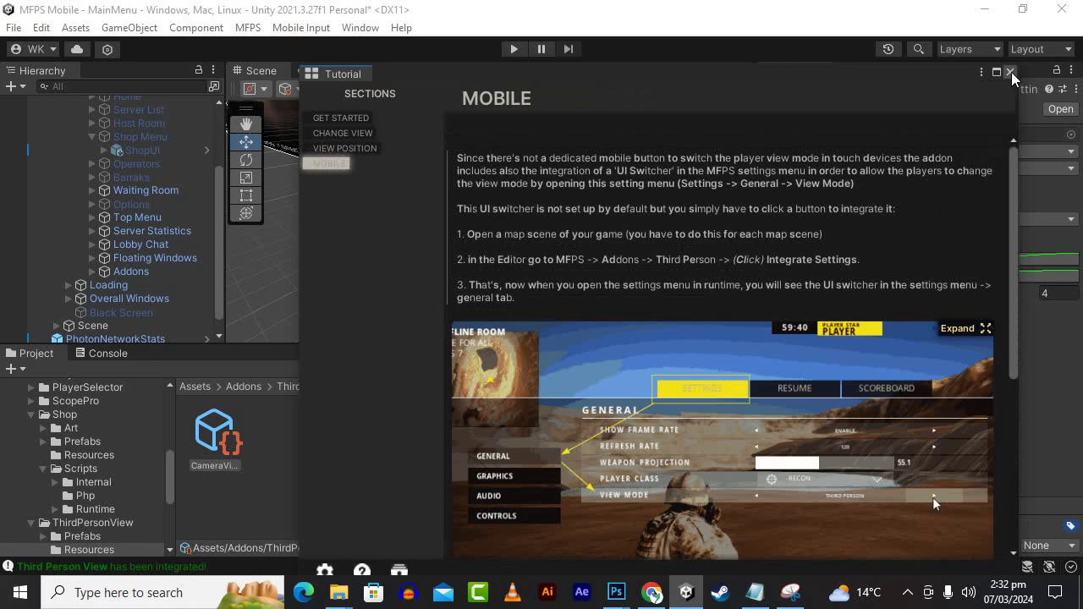
pyautogui.scroll(-3, 735, 482)
pyautogui.scroll(3, 734, 482)
# - Close the tutorial, enter Play mode, and start a Free For All match on Guanaco Desert
pyautogui.click(1010, 72)
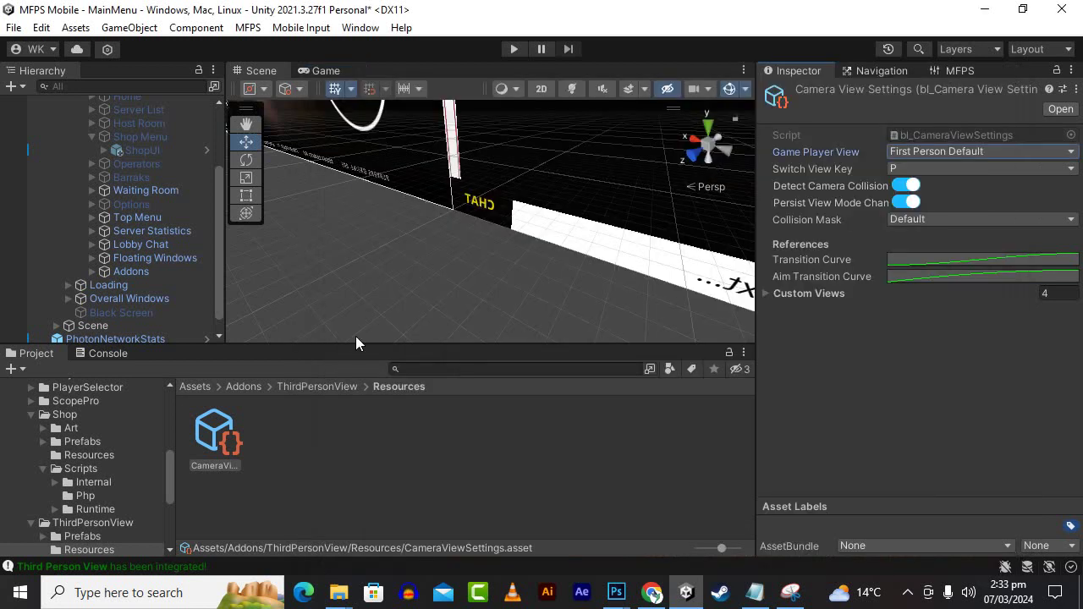
pyautogui.click(515, 48)
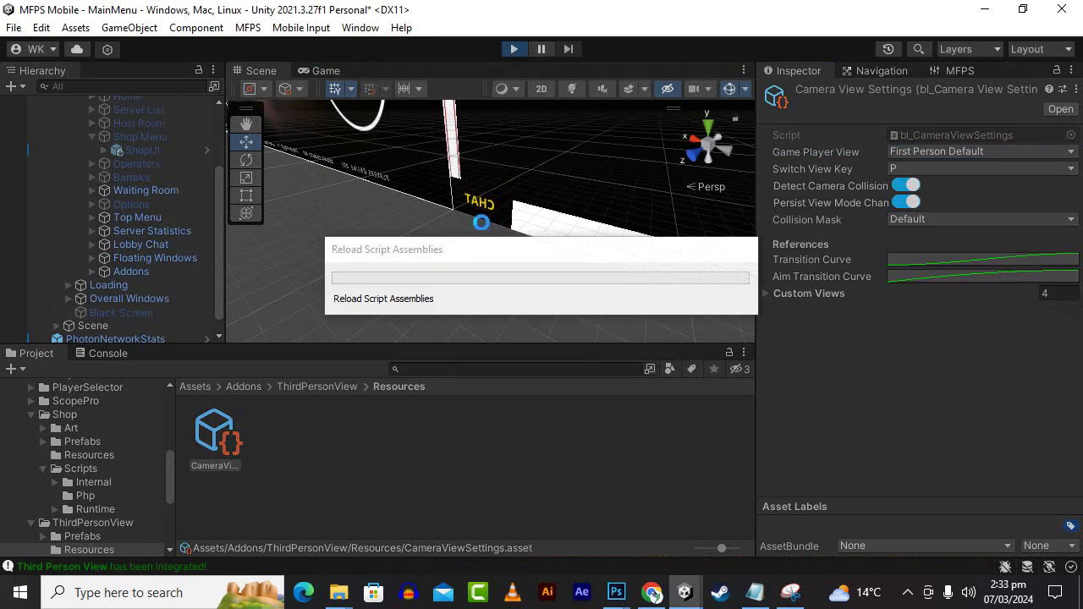
pyautogui.click(907, 593)
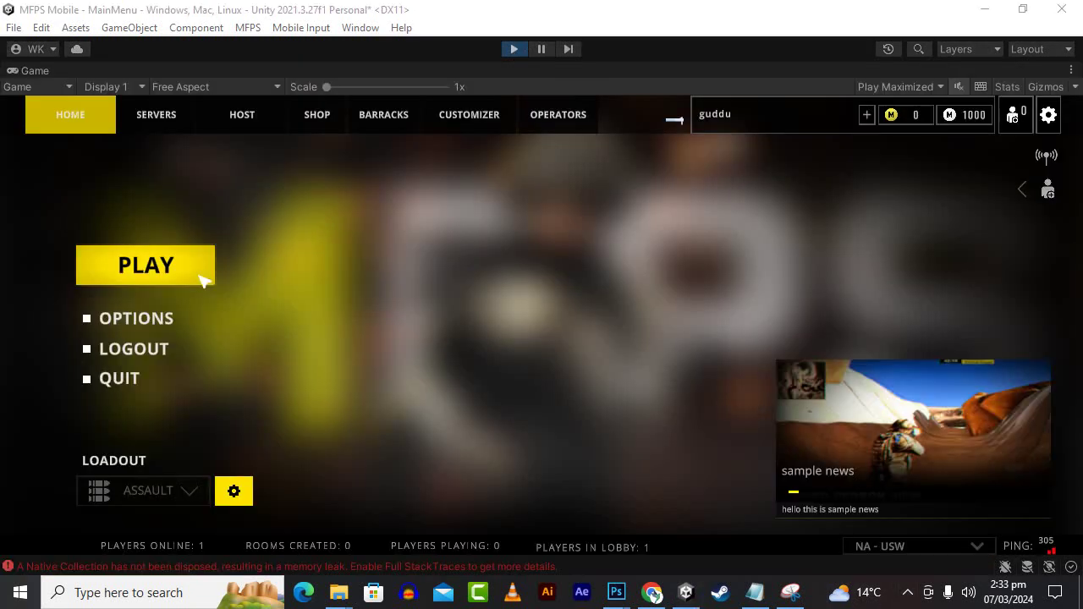
pyautogui.click(204, 279)
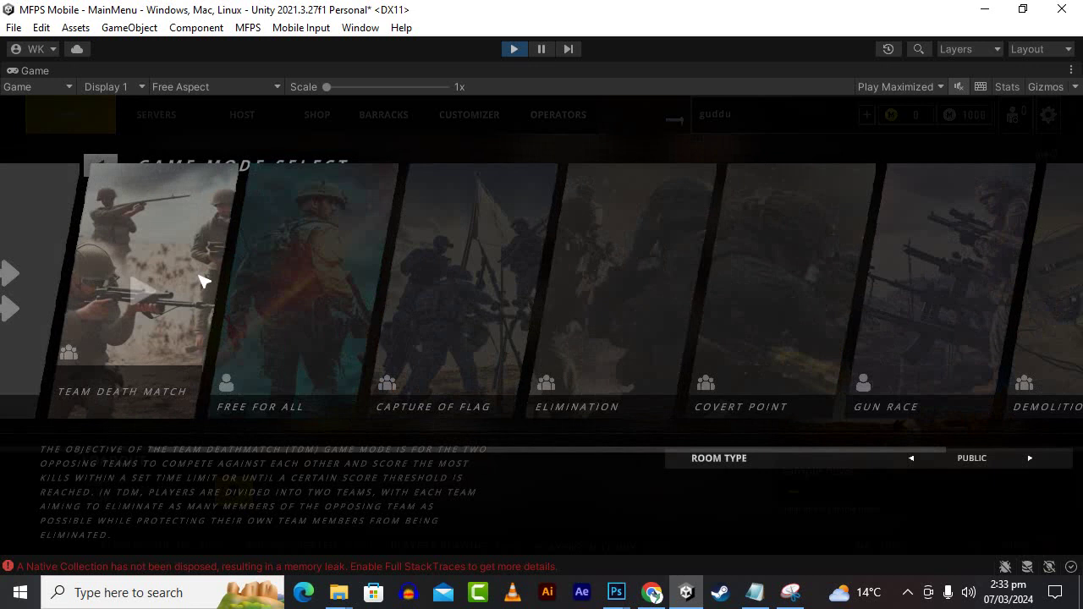
pyautogui.click(304, 290)
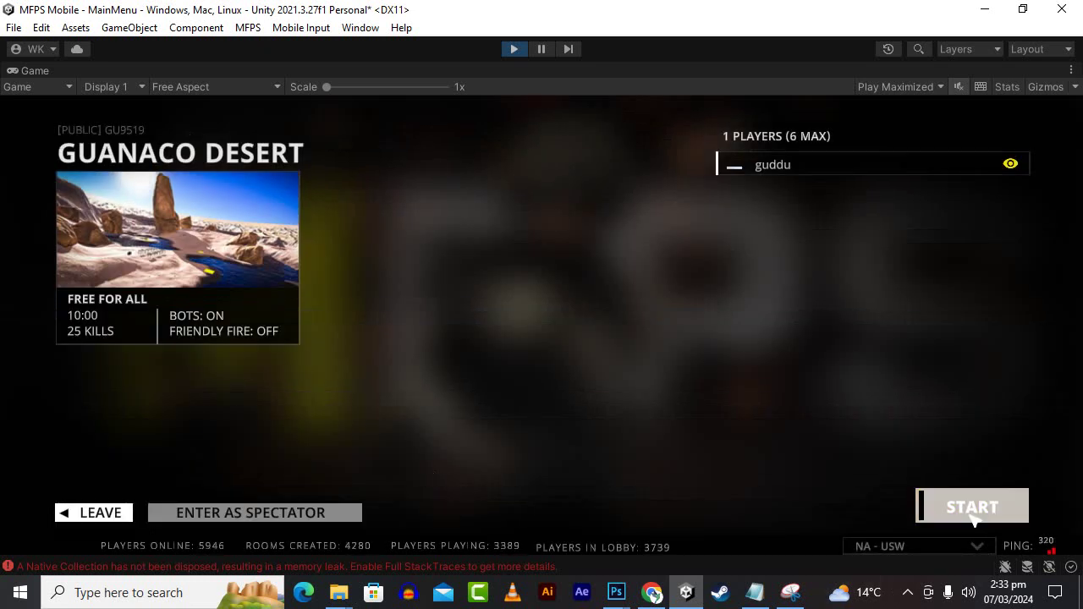
pyautogui.click(973, 516)
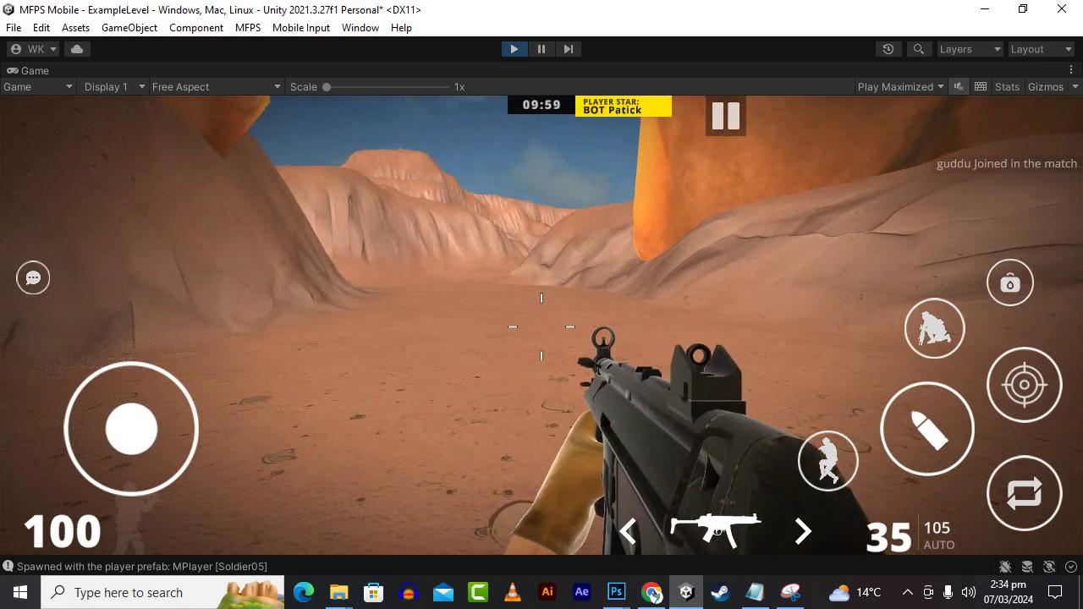
# - Fire the rifle from the hip and while aiming down sights
pyautogui.click(542, 327)
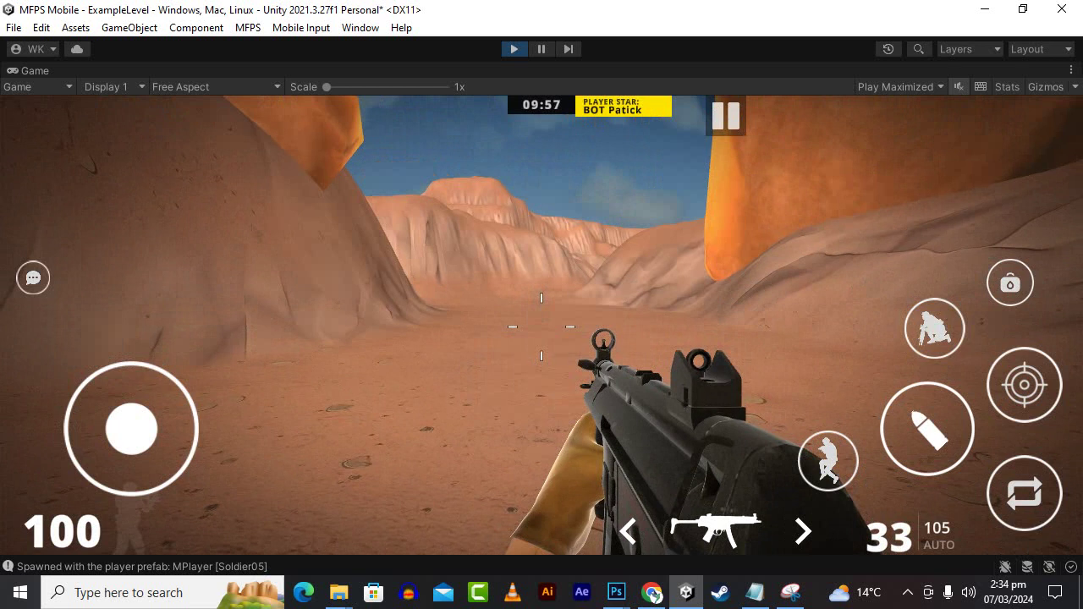
pyautogui.rightClick(542, 326)
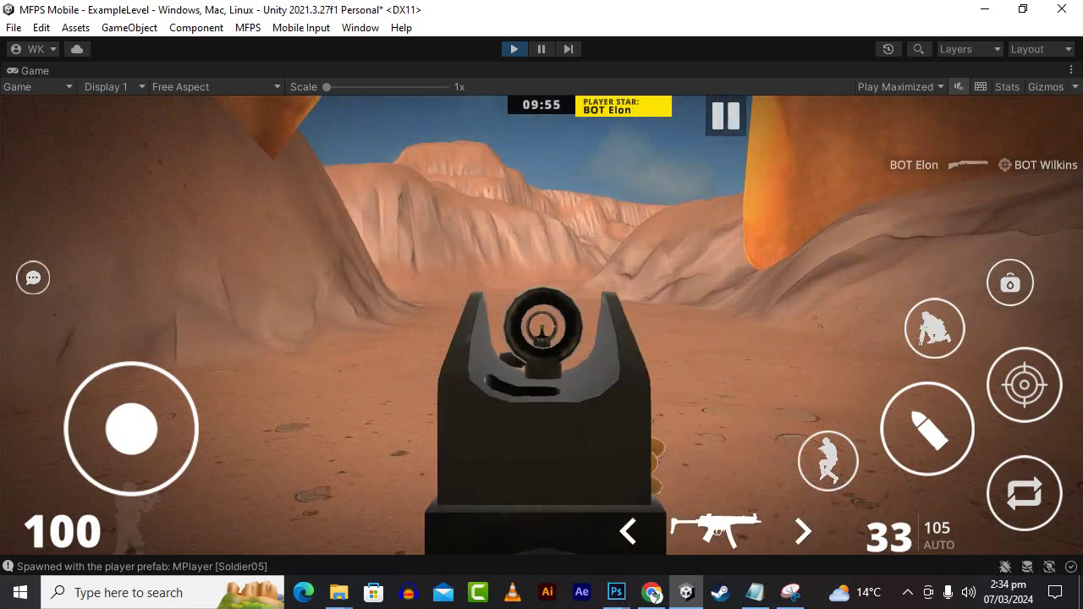
pyautogui.click(542, 326)
pyautogui.click(542, 326)
pyautogui.rightClick(541, 326)
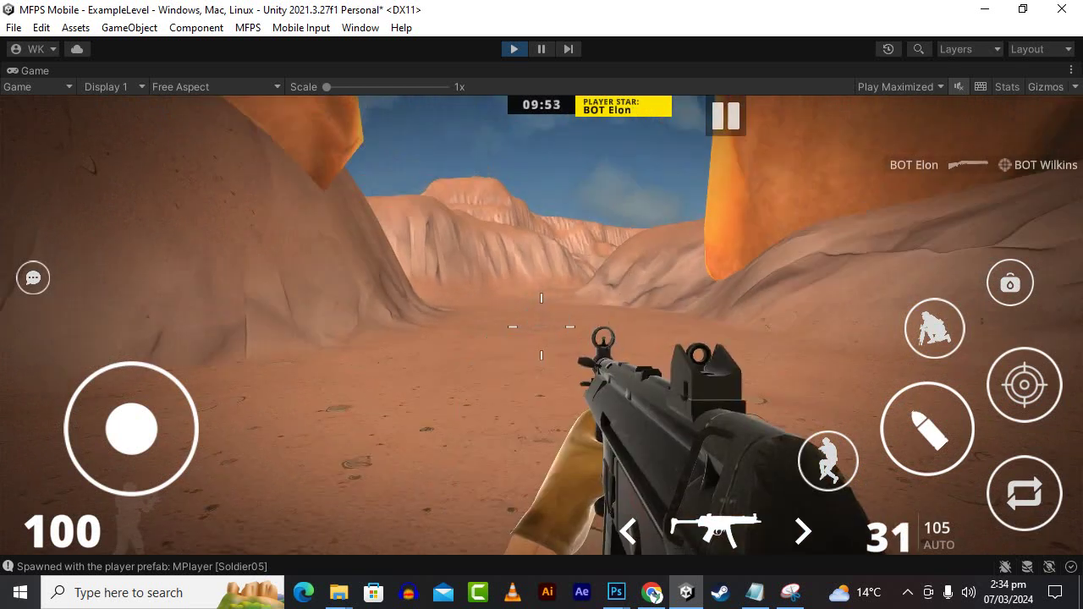
pyautogui.rightClick(542, 326)
pyautogui.click(542, 326)
pyautogui.click(542, 326)
pyautogui.rightClick(542, 326)
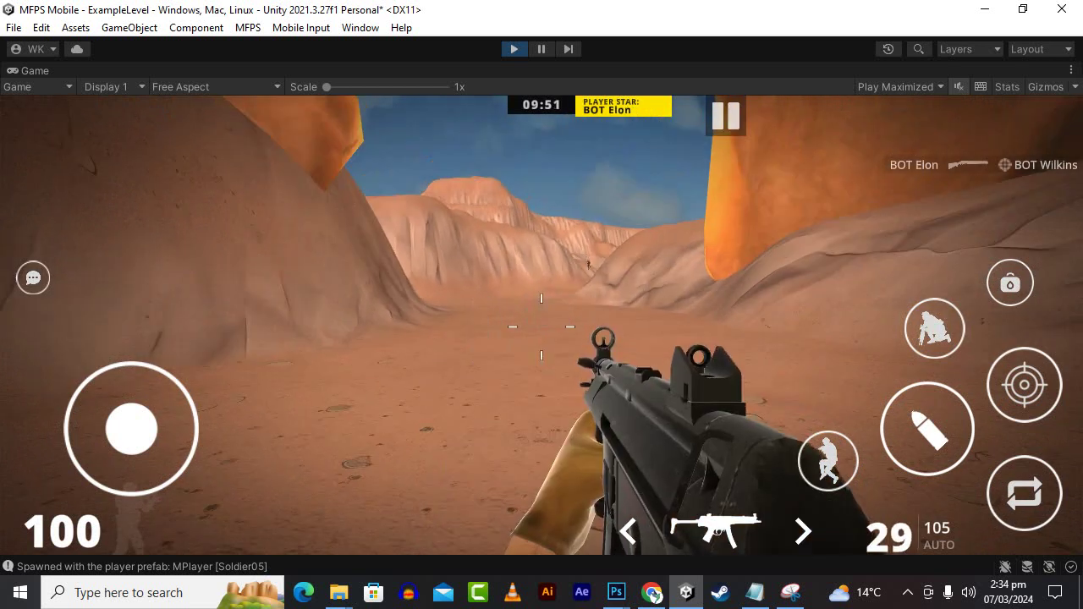
# - Sprint forward, fire two aimed shots, then pause and stop Play mode
pyautogui.hotkey('shift', 'w')
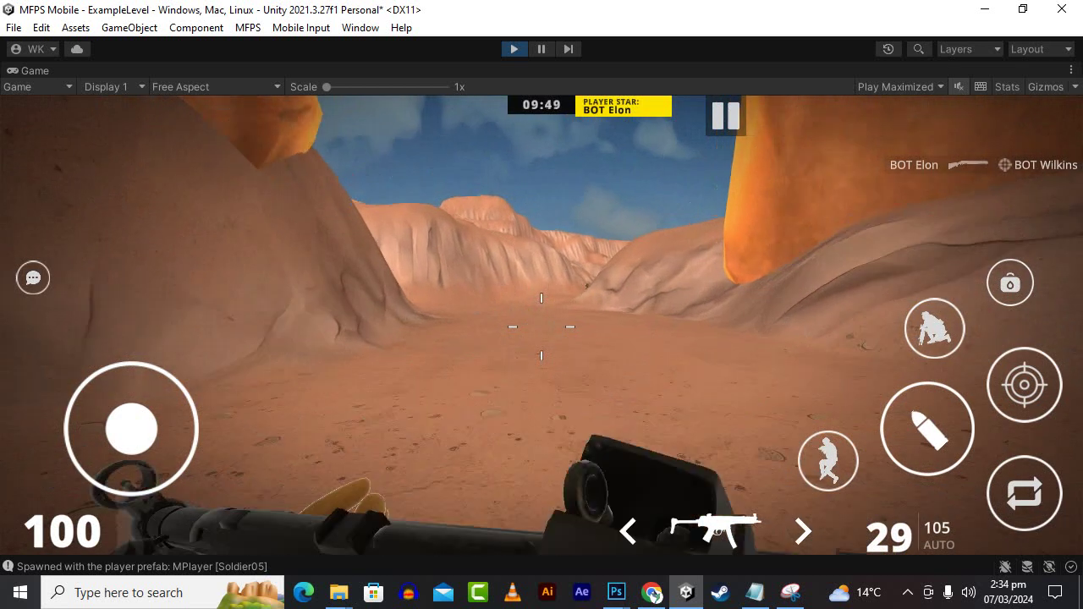
pyautogui.rightClick(541, 326)
pyautogui.click(542, 326)
pyautogui.click(542, 326)
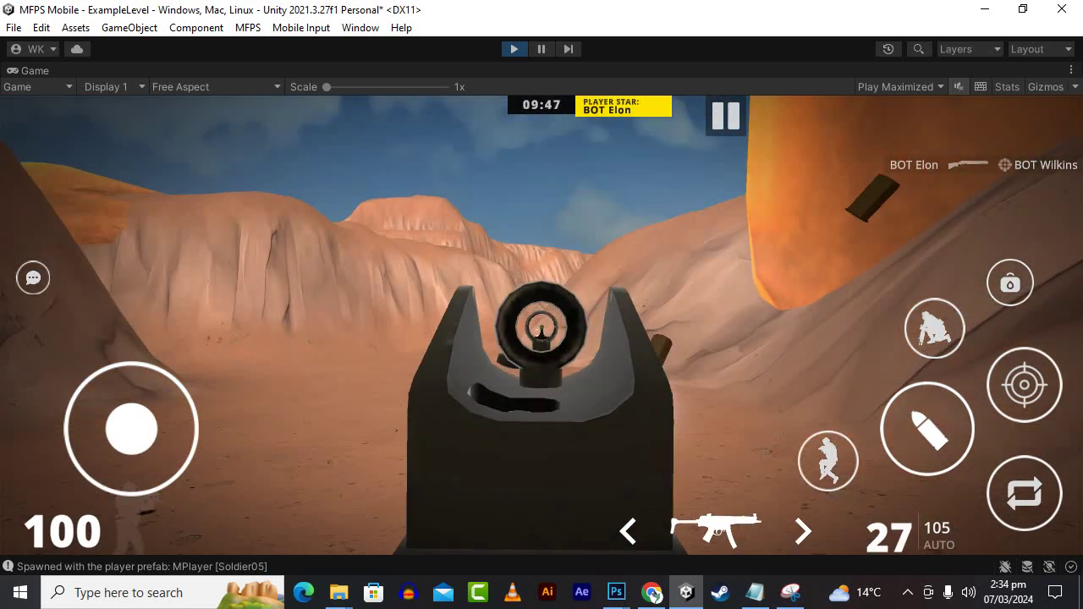
pyautogui.rightClick(541, 326)
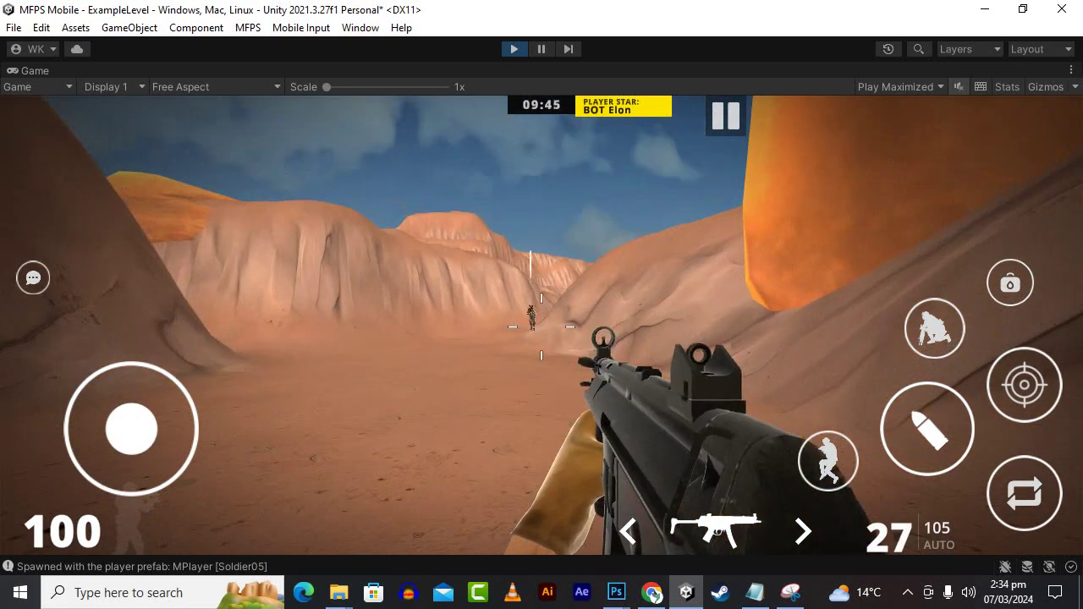
pyautogui.press('Escape')
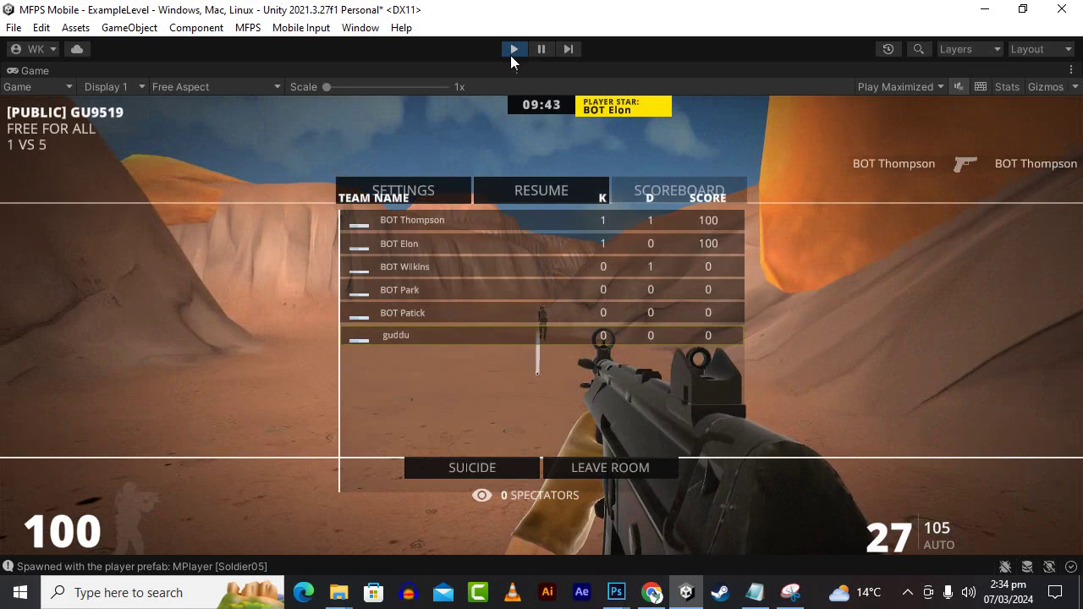
pyautogui.click(512, 53)
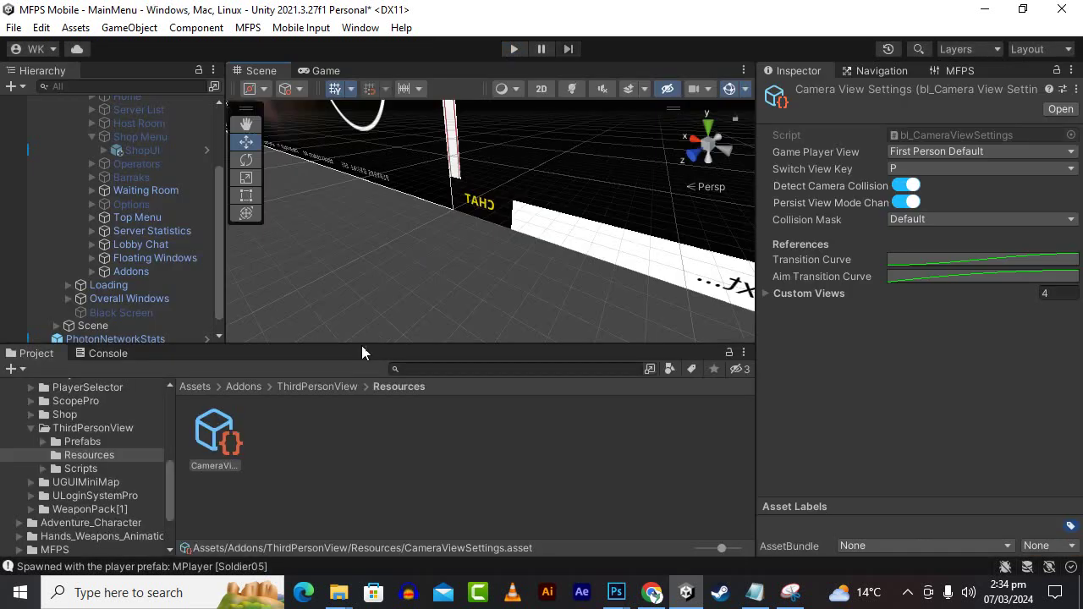
# - Open the ExampleLevel scene from Assets/MFPS/Scenes, saving MainMenu changes first
pyautogui.click(234, 386)
pyautogui.click(206, 386)
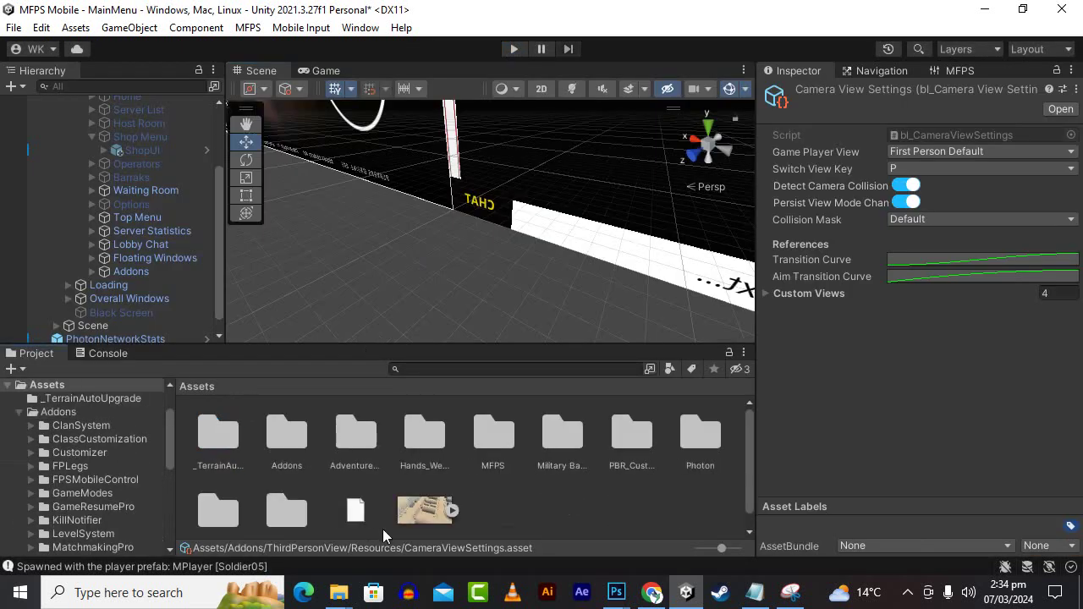
pyautogui.doubleClick(506, 448)
pyautogui.doubleClick(409, 438)
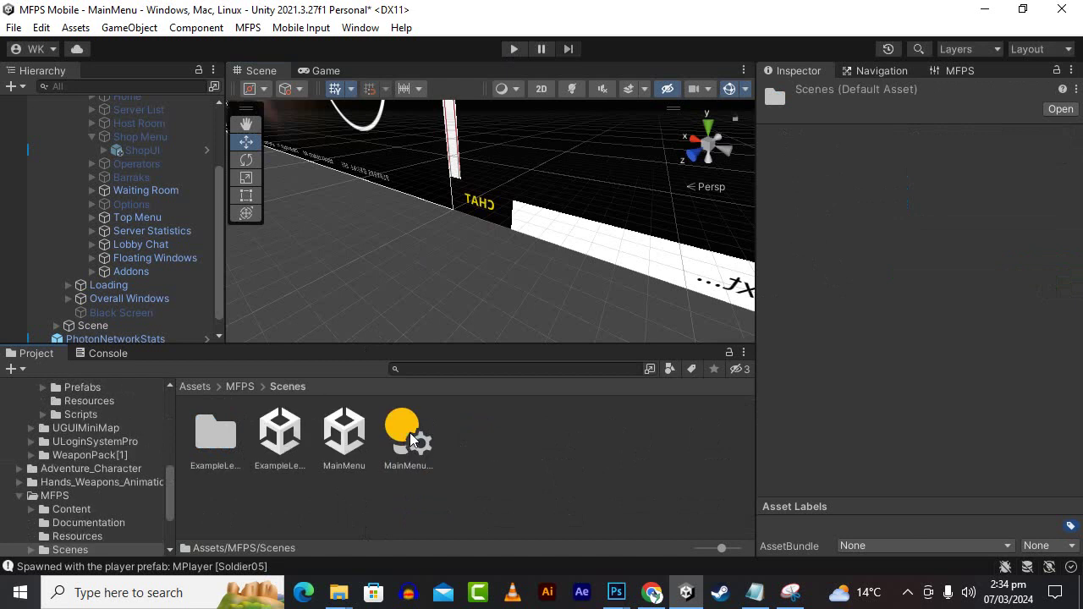
pyautogui.doubleClick(294, 439)
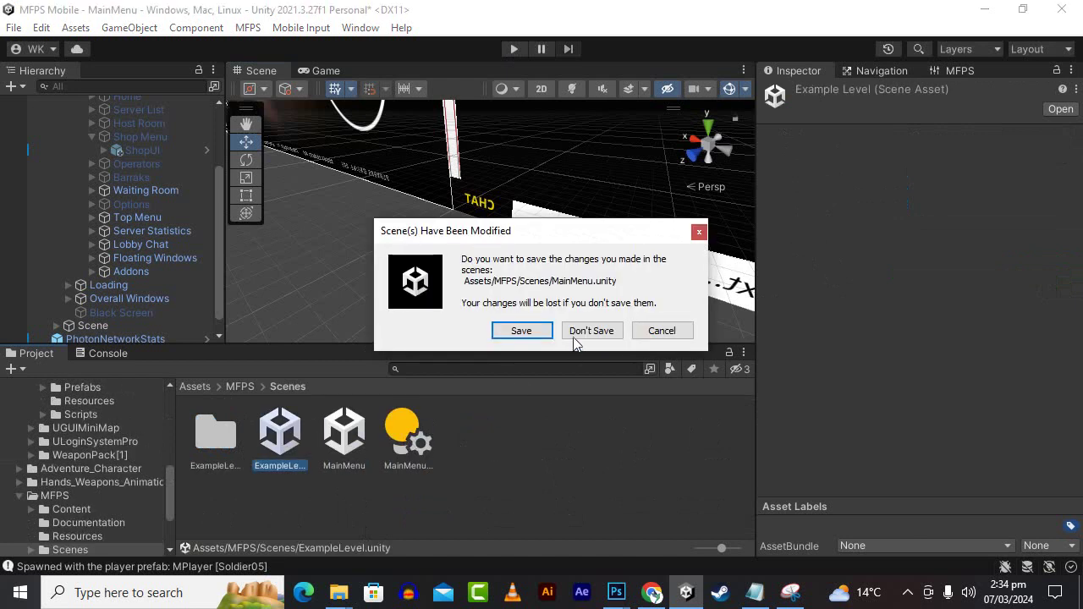
pyautogui.click(532, 330)
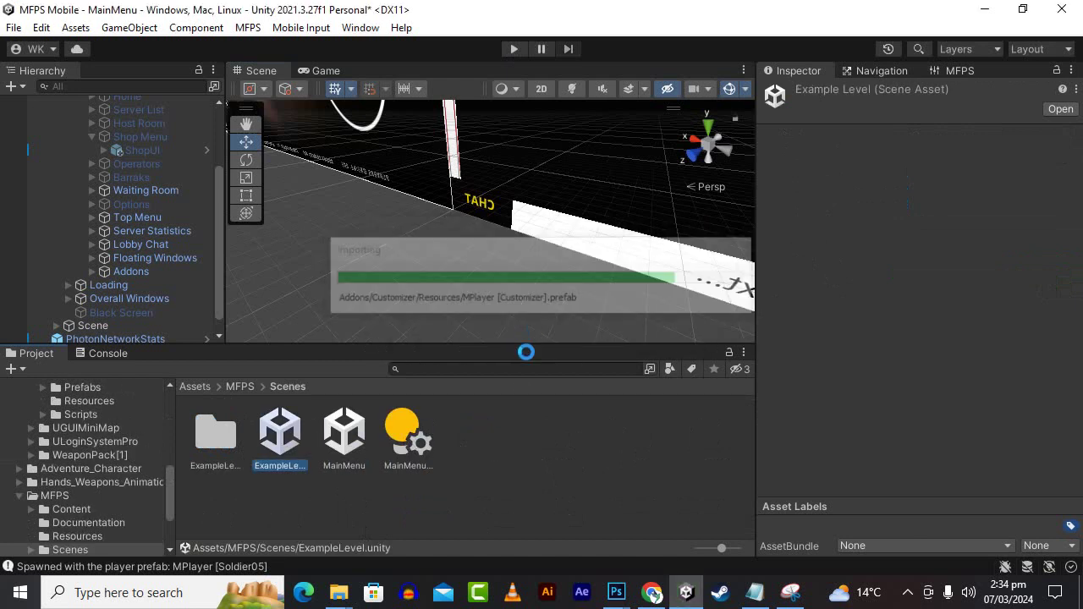
# - Run MFPS > Addons > Third Person > Integrate on ExampleLevel and check the Console
pyautogui.click(237, 30)
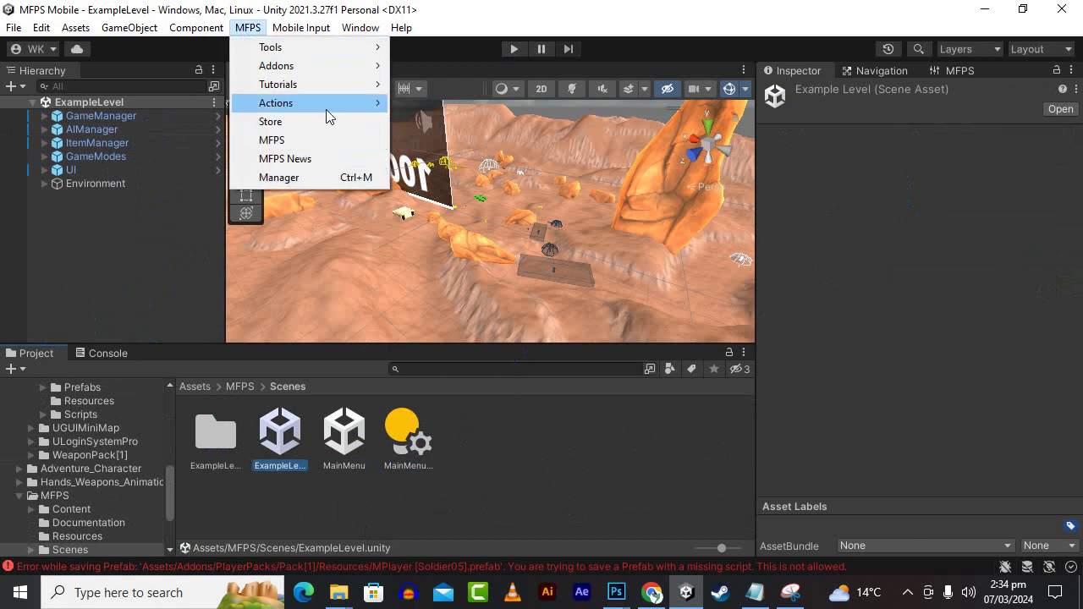
pyautogui.moveTo(336, 82)
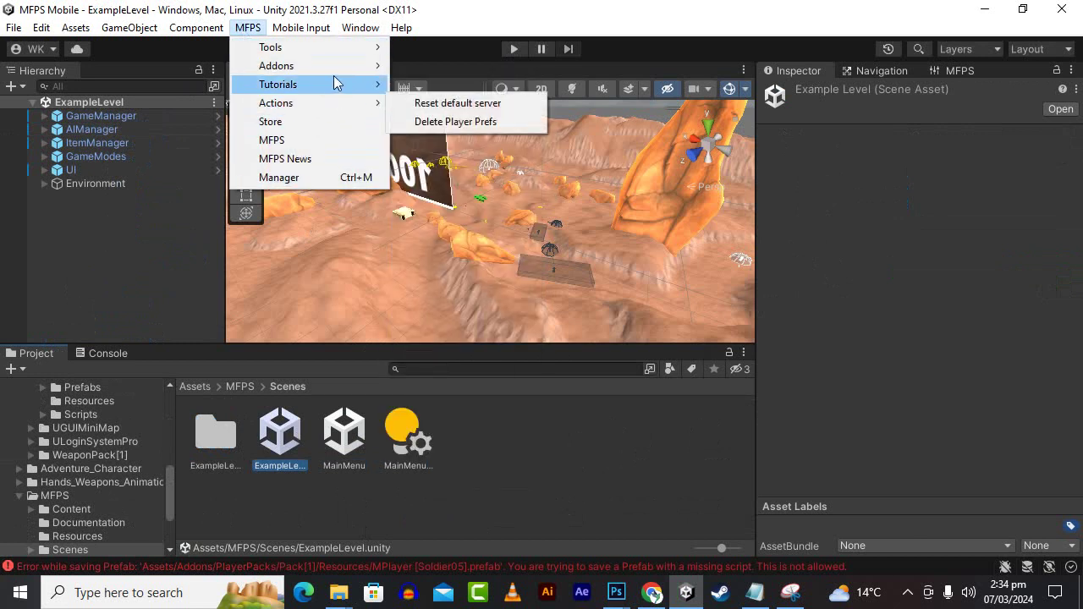
pyautogui.moveTo(464, 411)
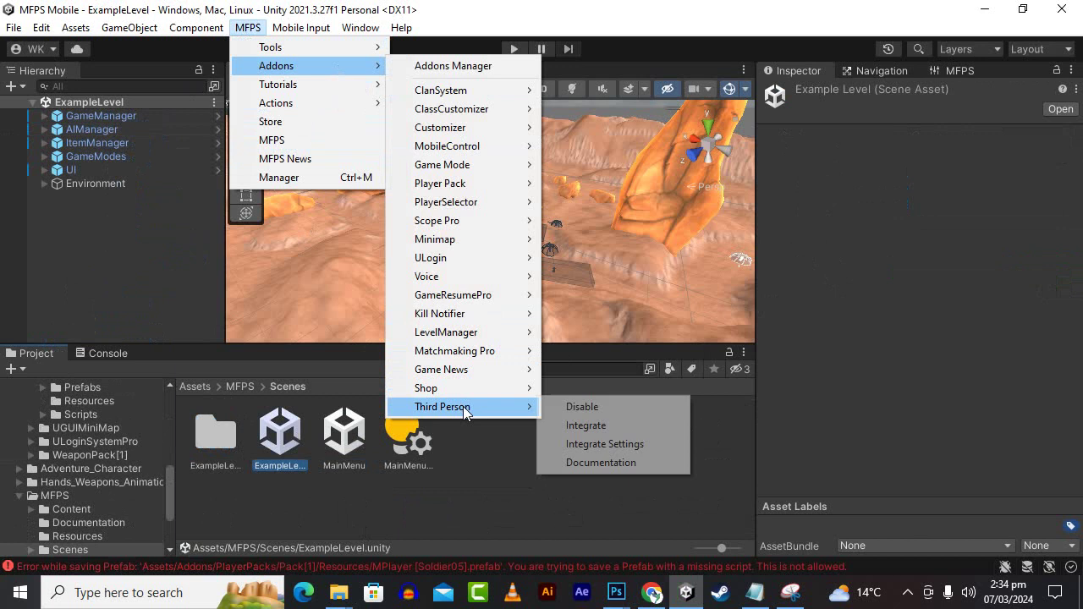
pyautogui.click(612, 429)
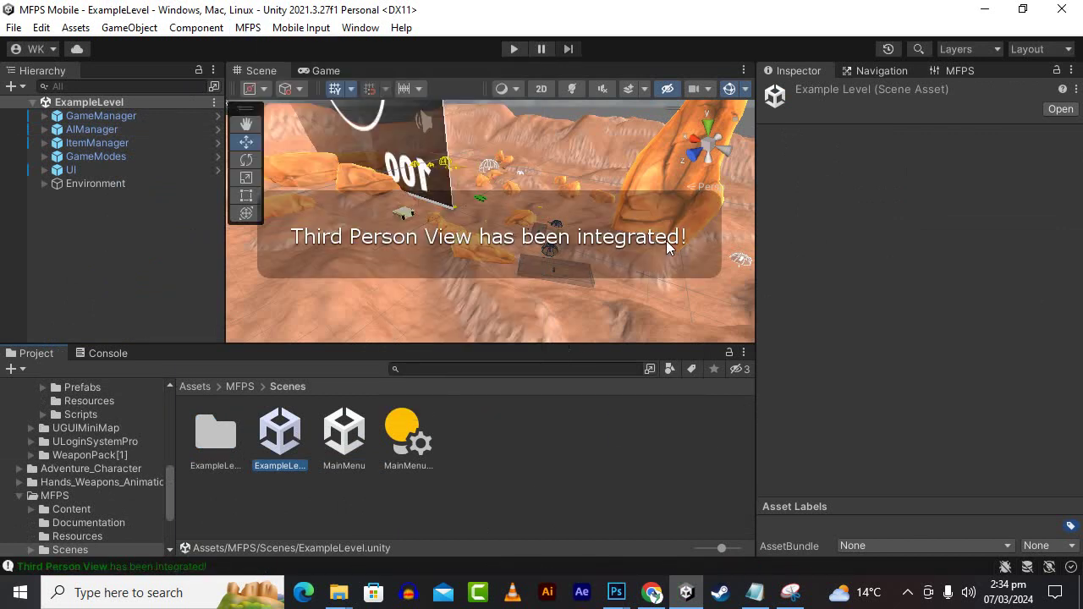
pyautogui.click(105, 353)
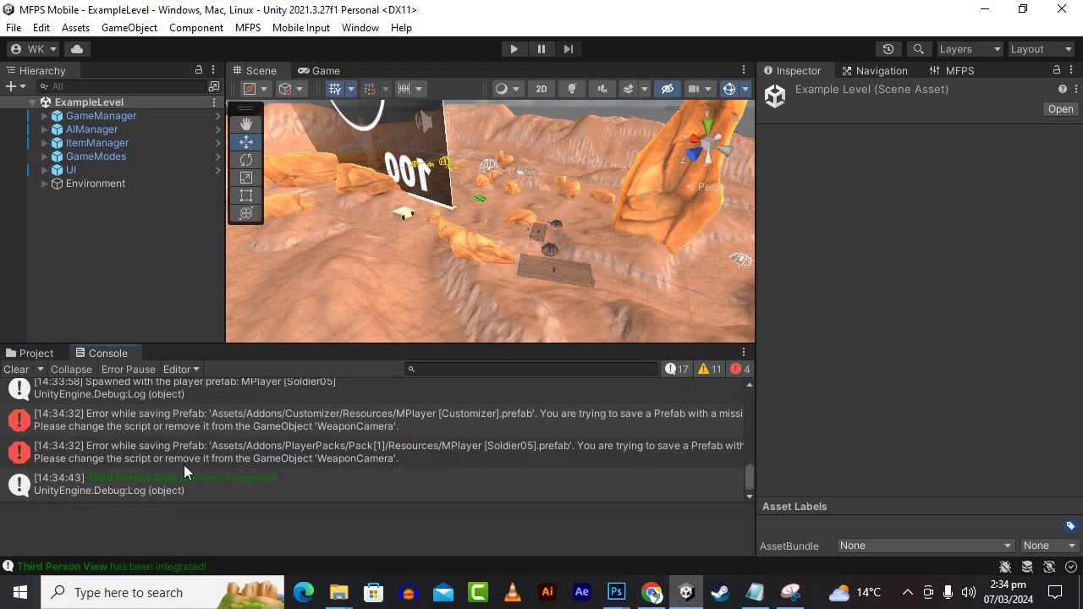
# - Clear the Console log and reopen the MainMenu scene
pyautogui.click(20, 370)
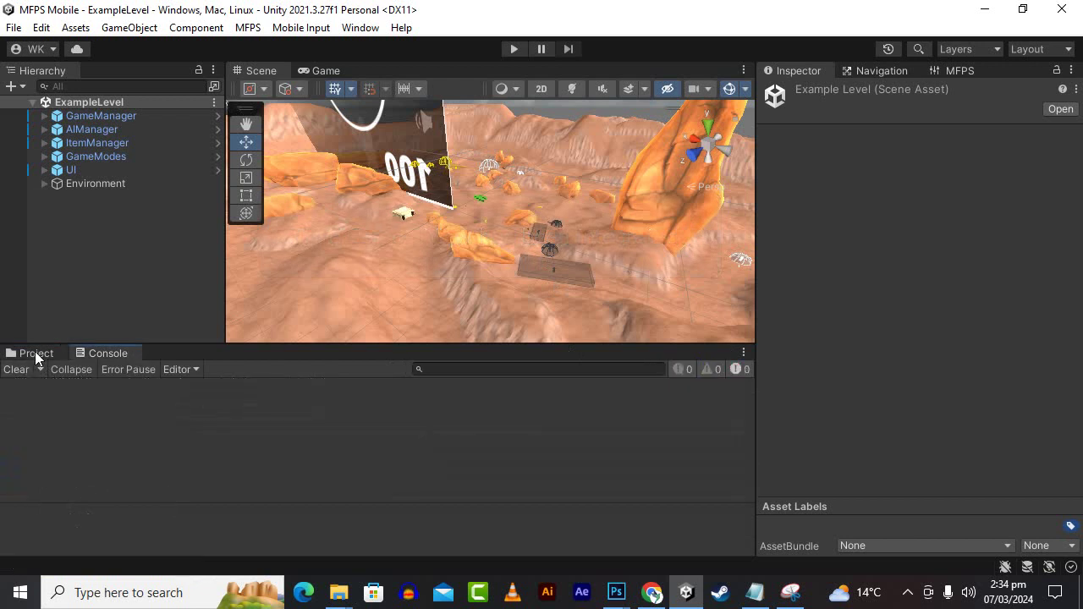
pyautogui.click(36, 353)
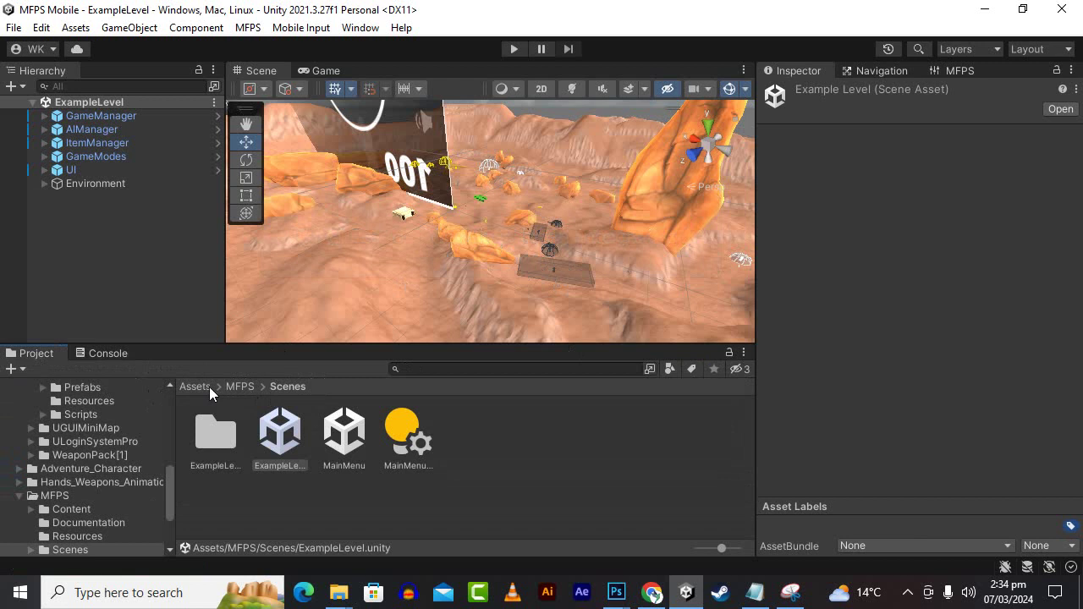
pyautogui.doubleClick(331, 431)
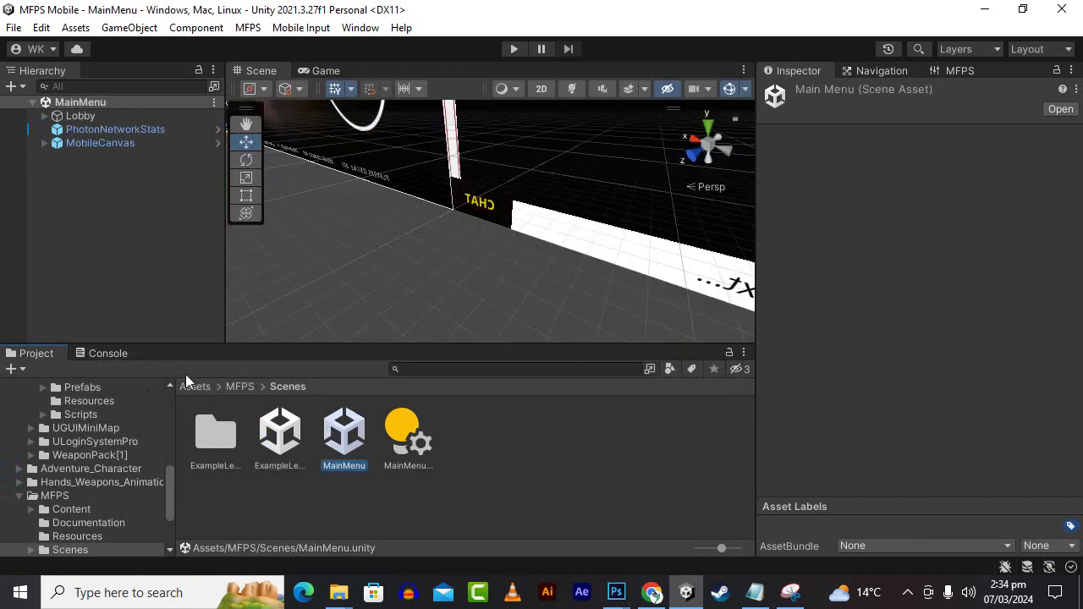
# - Browse to Assets/Scenes and select the MilitaryBase scene
pyautogui.click(194, 387)
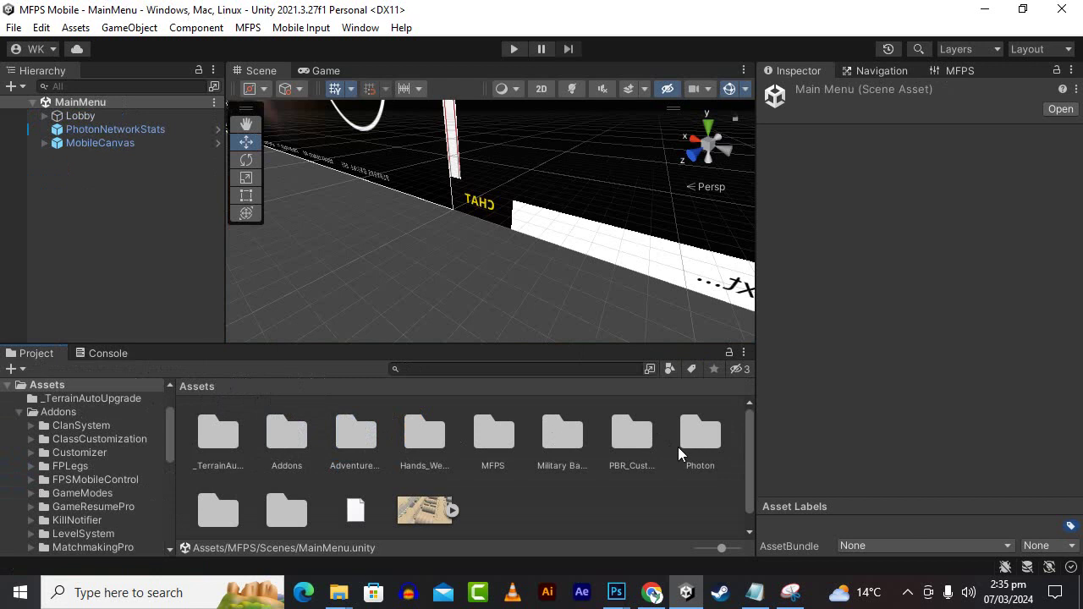
pyautogui.scroll(-1, 470, 472)
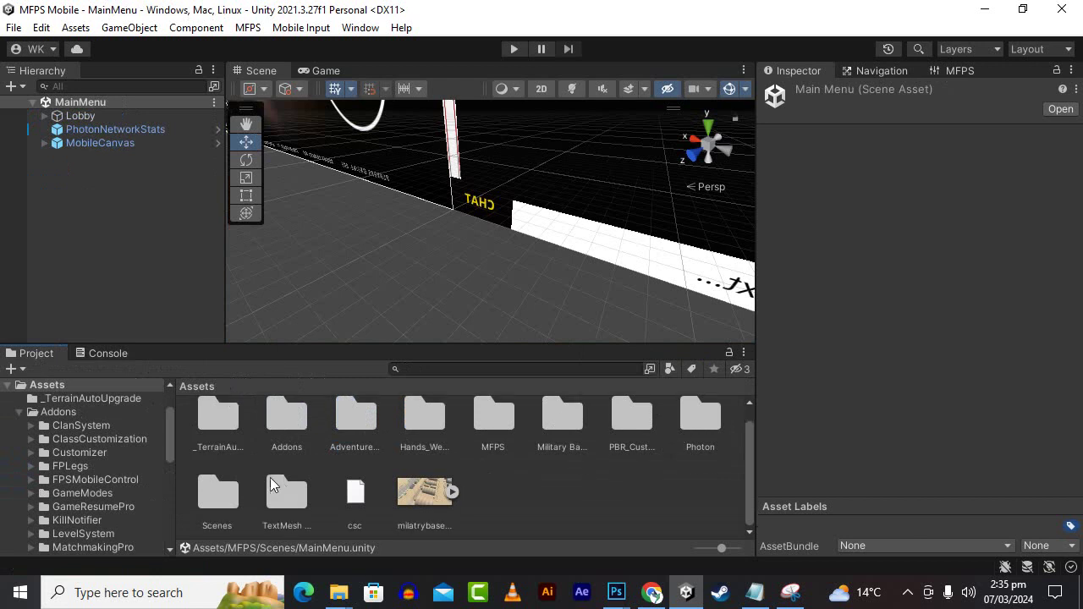
pyautogui.doubleClick(239, 491)
pyautogui.click(281, 433)
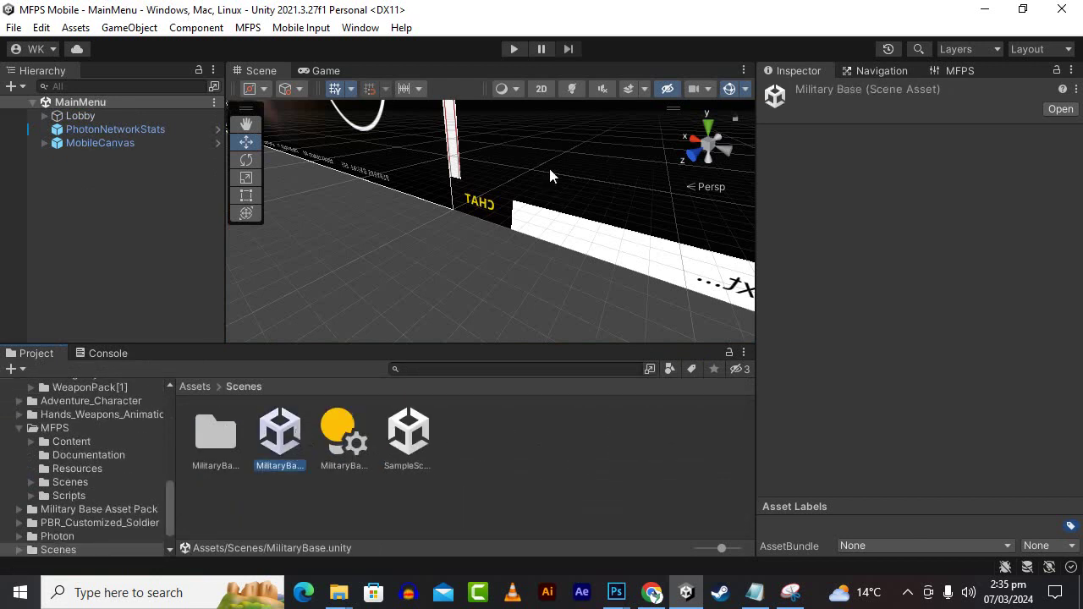
pyautogui.click(250, 28)
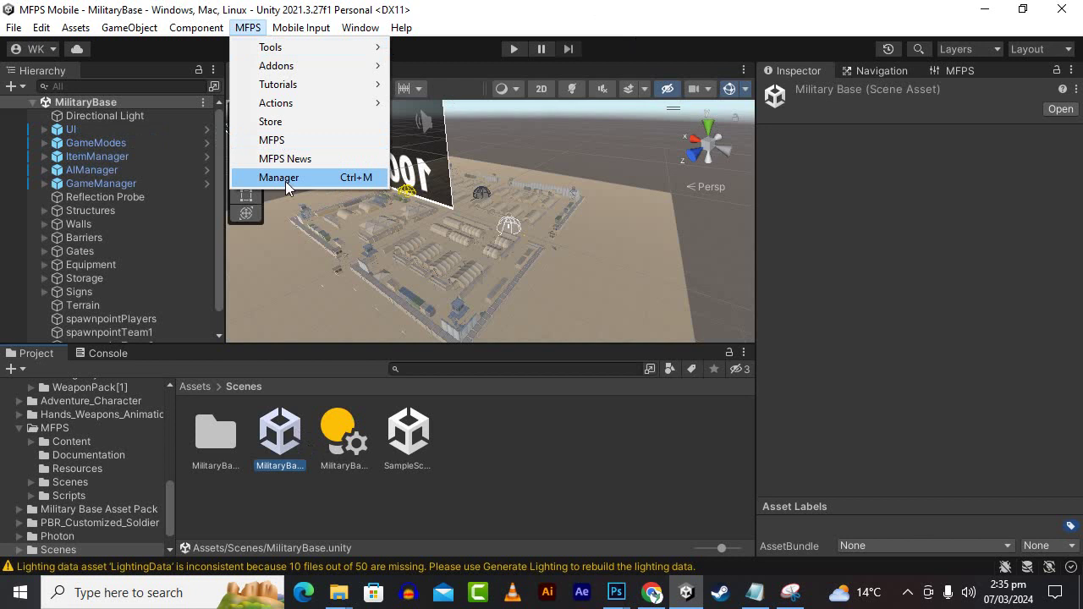
# - Integrate the Third Person View addon into MilitaryBase via MFPS > Addons and start a play test
pyautogui.moveTo(312, 68)
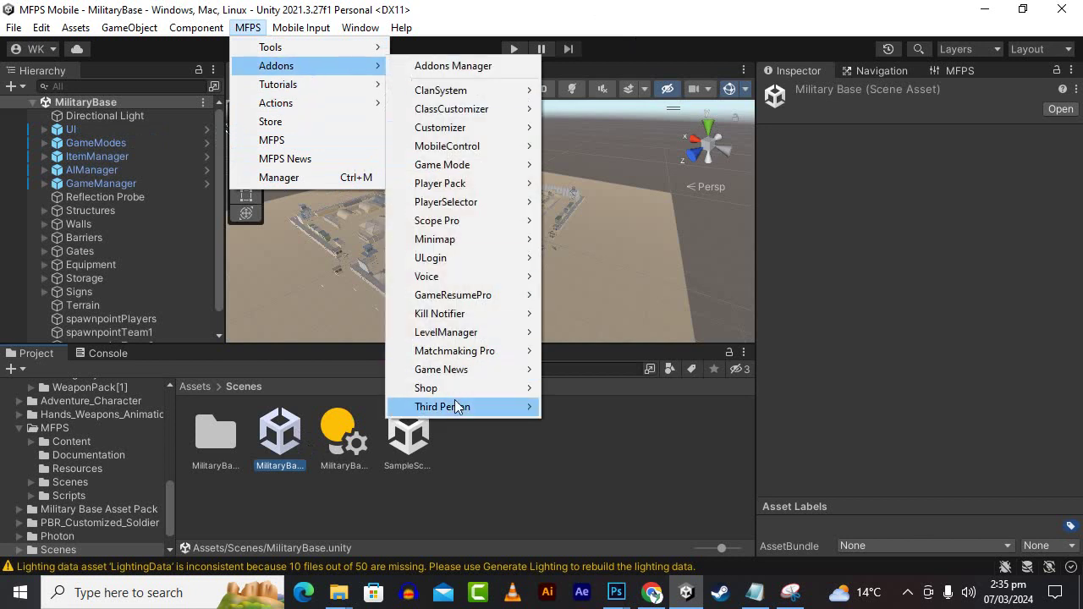
pyautogui.moveTo(457, 408)
pyautogui.click(583, 423)
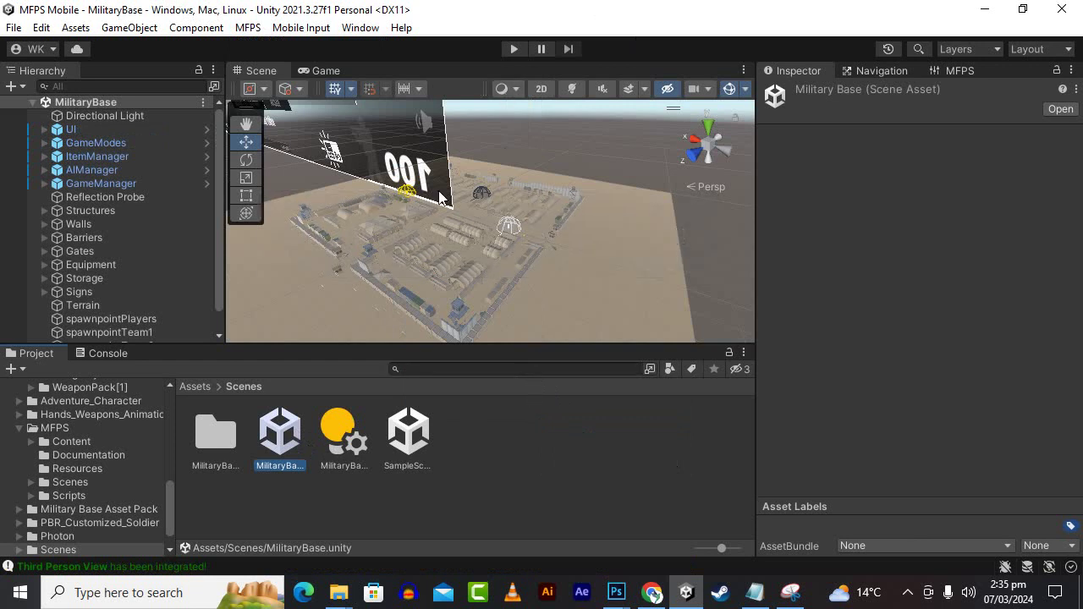
pyautogui.click(518, 49)
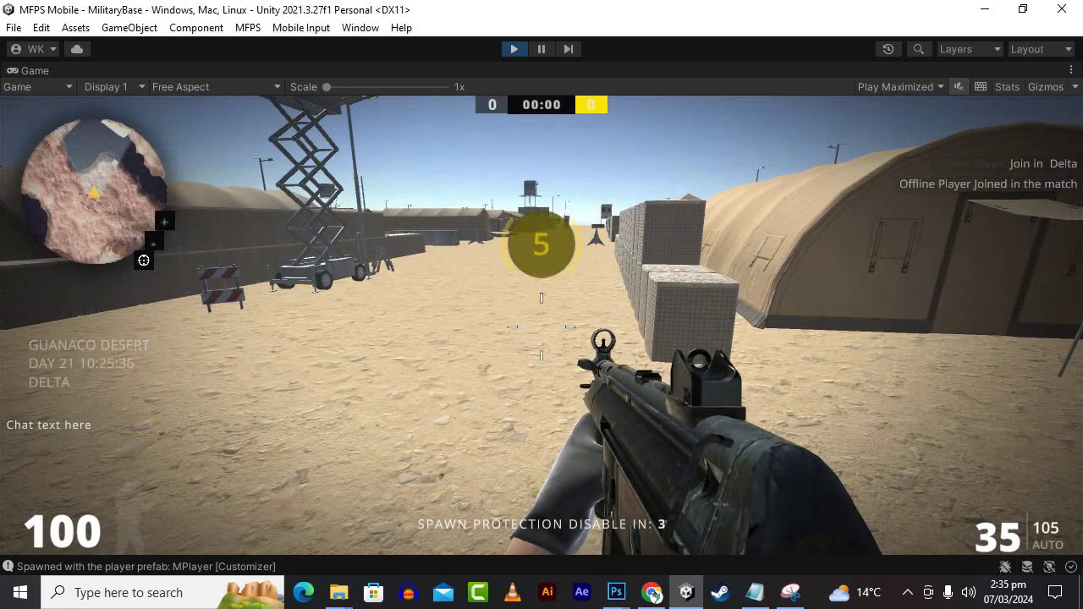
# - Toggle the camera between third-person and first-person view, then aim down sights and fire
pyautogui.press('v')
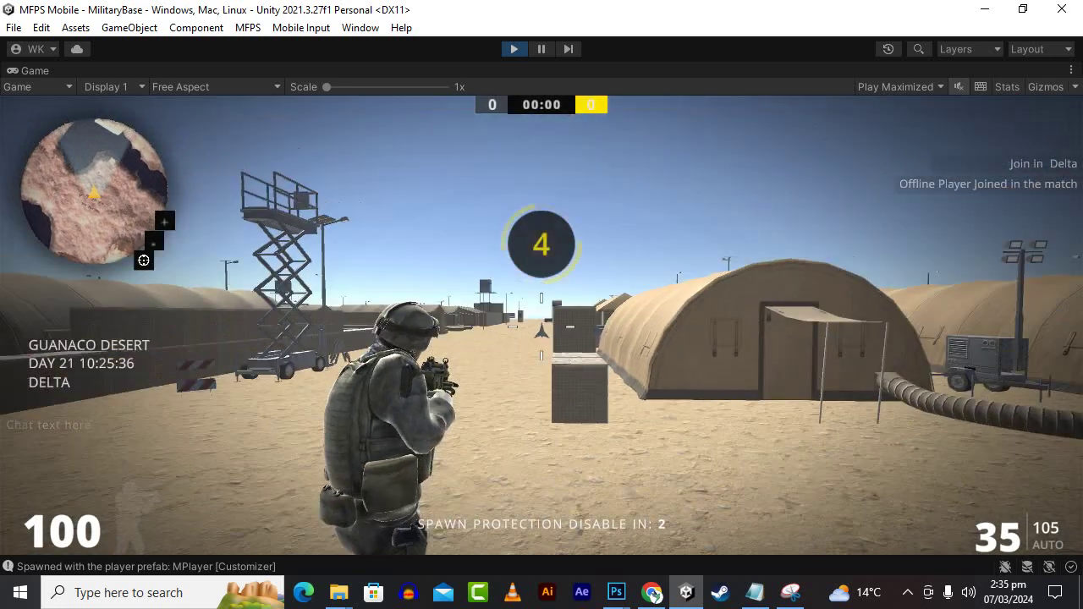
pyautogui.moveTo(542, 304)
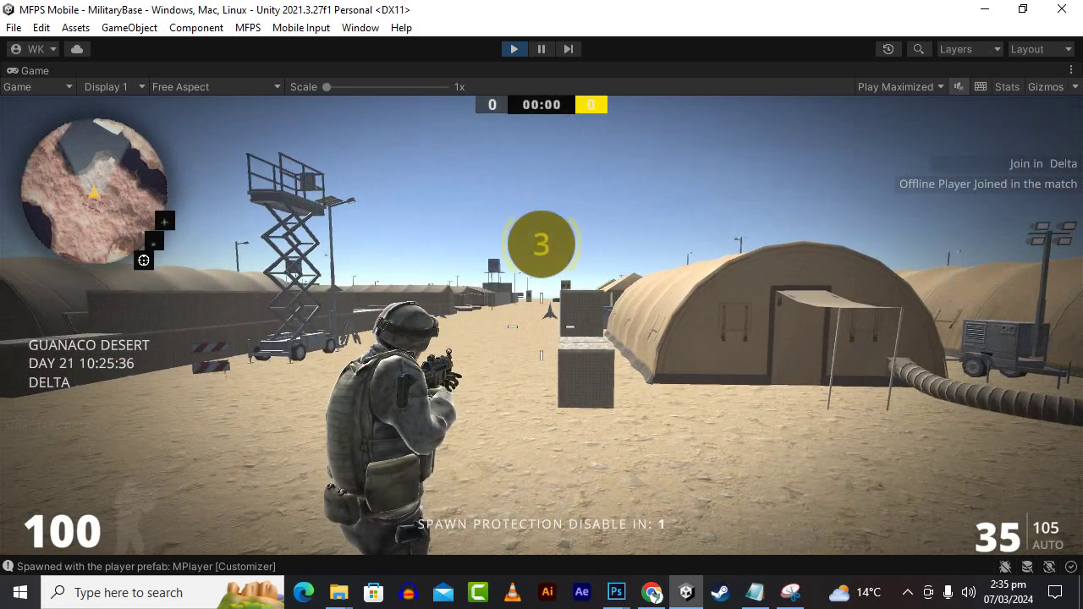
pyautogui.press('v')
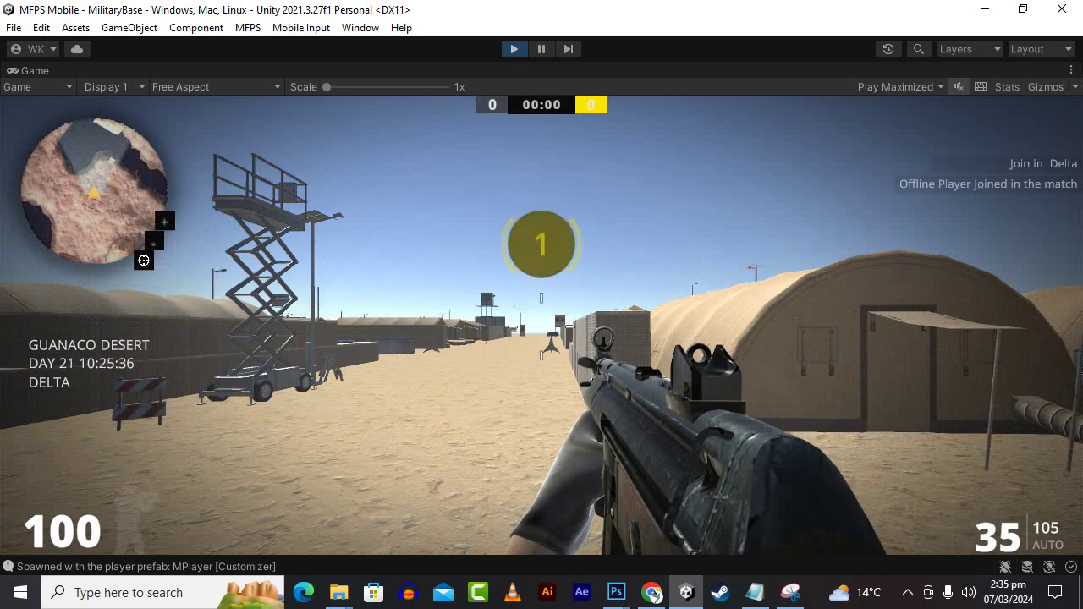
pyautogui.rightClick(541, 325)
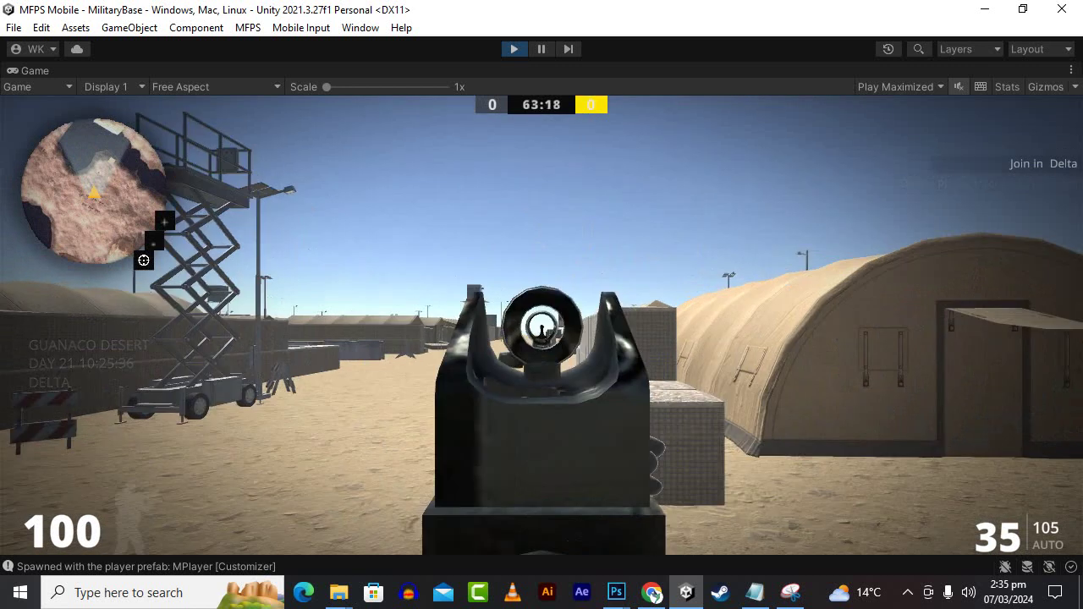
pyautogui.click(542, 325)
# - In third-person view, run, crouch and fire across the sand, then check the scoreboard and pause menu
pyautogui.press('v')
pyautogui.press('w')
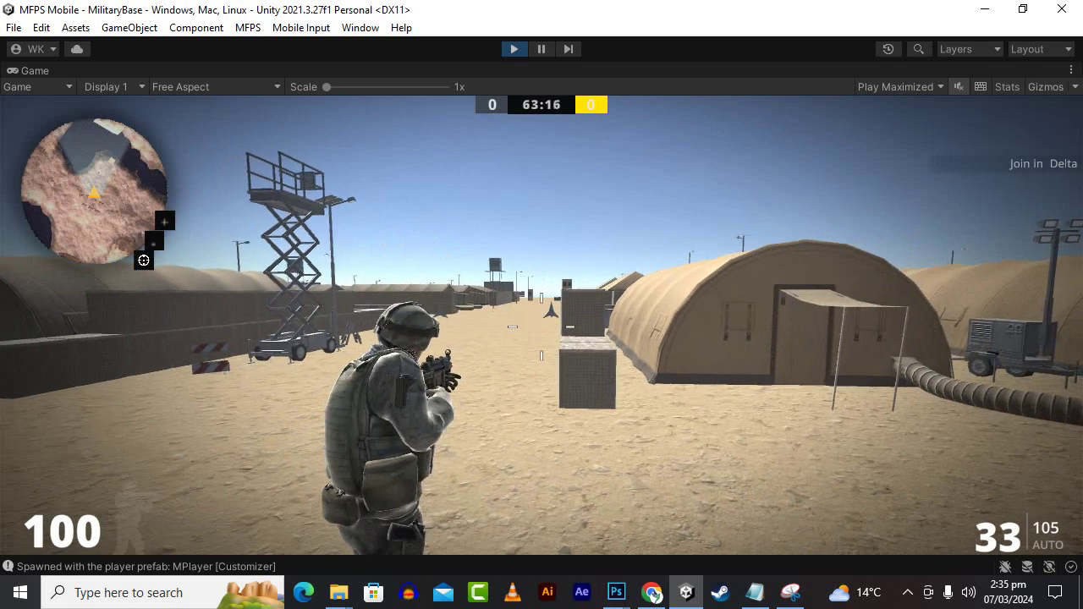
pyautogui.moveTo(542, 325)
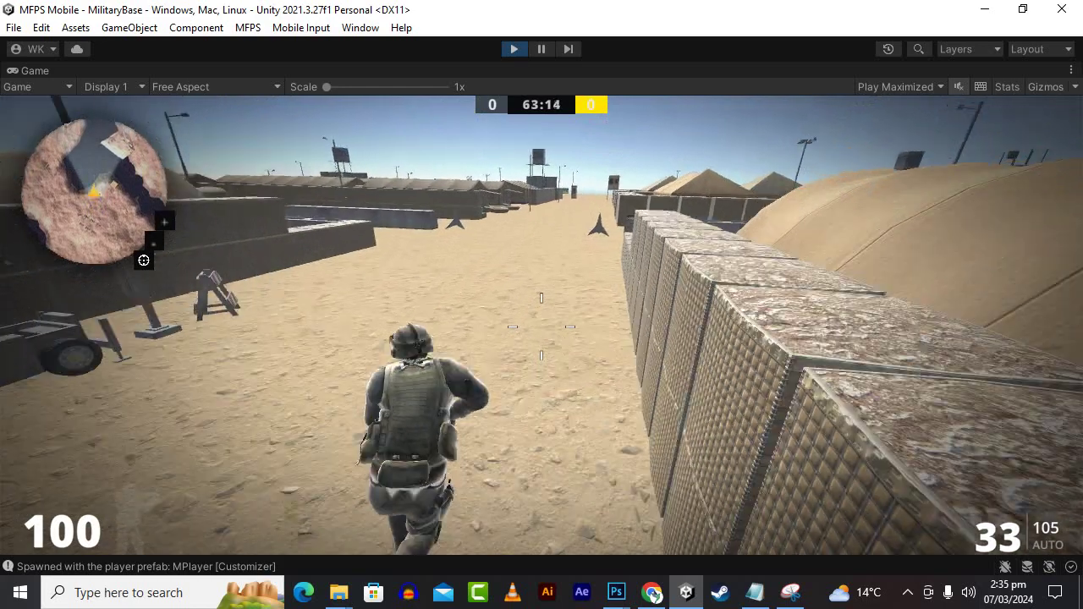
pyautogui.press('c')
pyautogui.press('w')
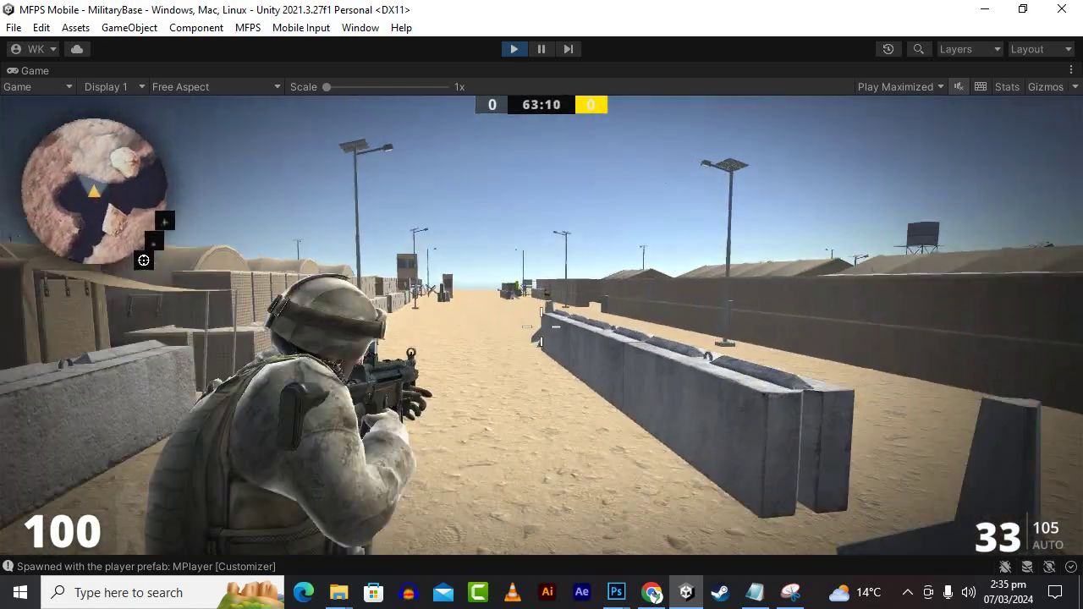
pyautogui.moveTo(541, 325); pyautogui.dragTo(542, 325)
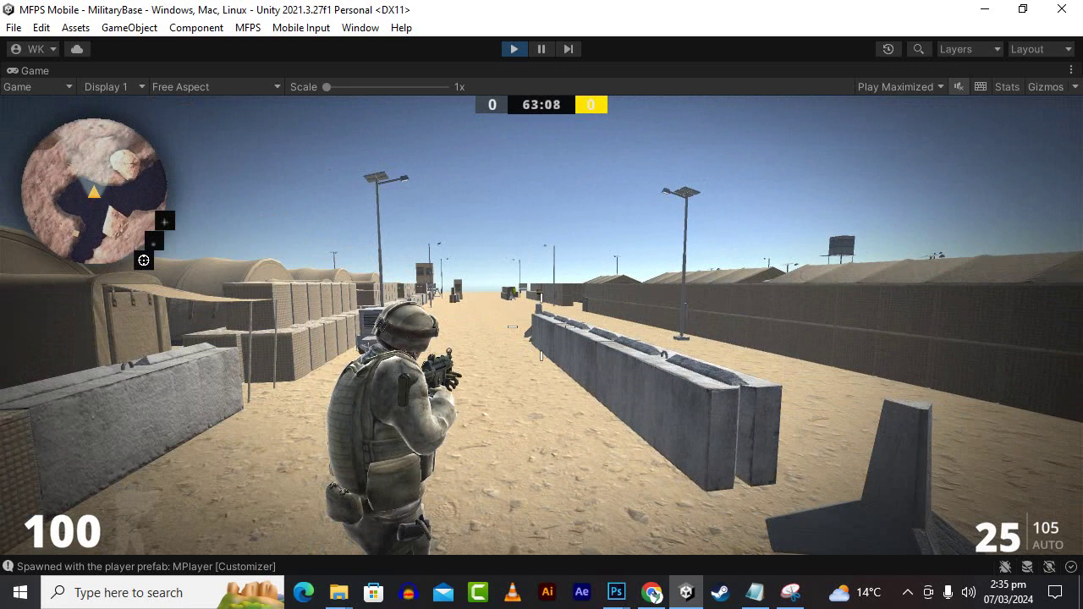
pyautogui.press('Tab')
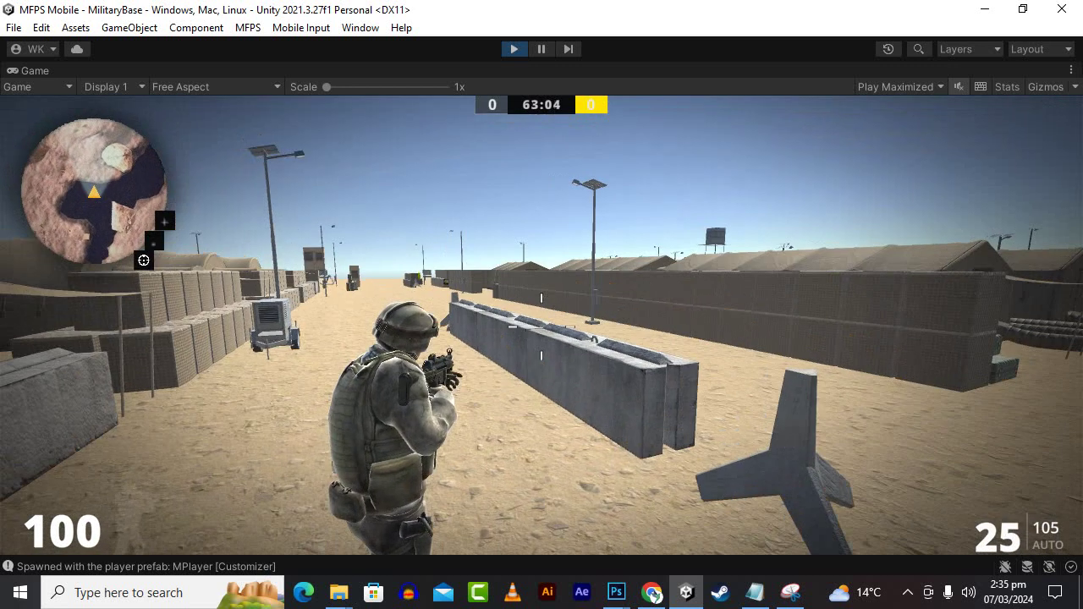
pyautogui.press('Escape')
pyautogui.press('Escape')
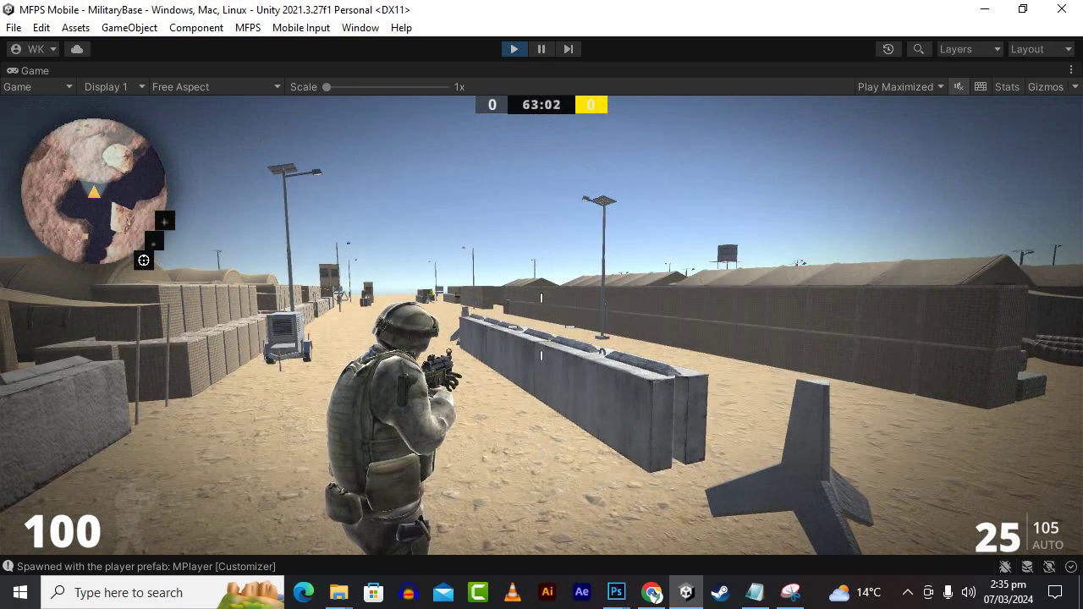